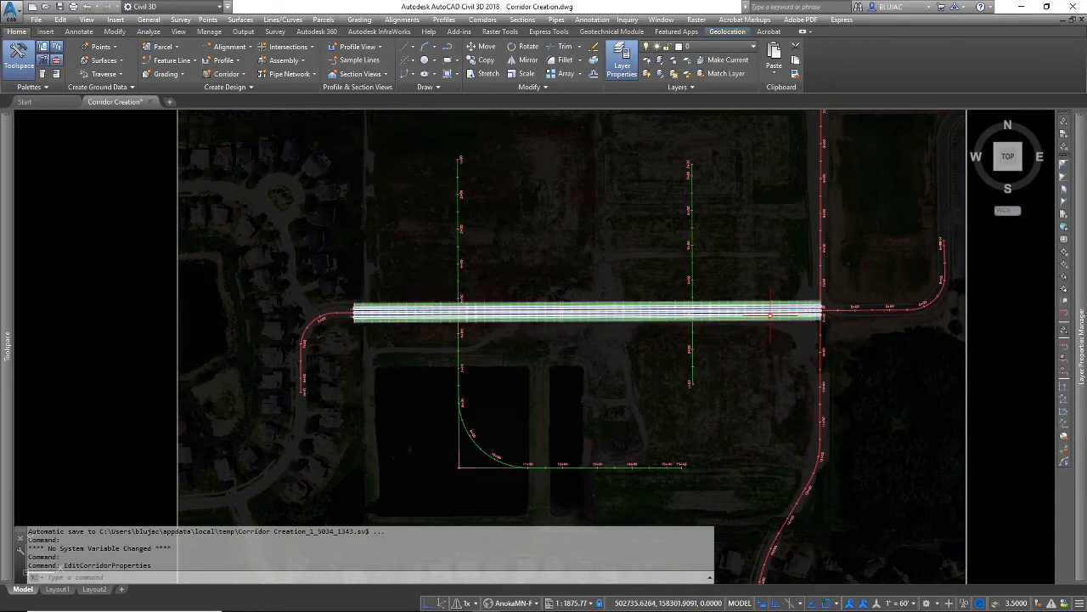
left_click(770, 315)
scroll(731, 323, "up", 3)
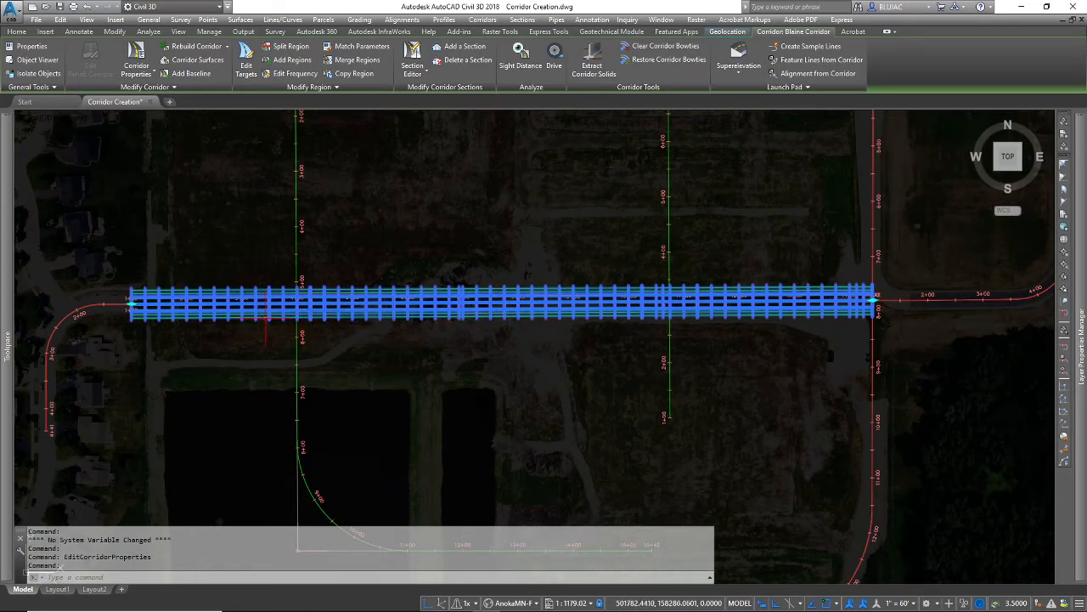
key("Escape")
scroll(374, 336, "down", 2)
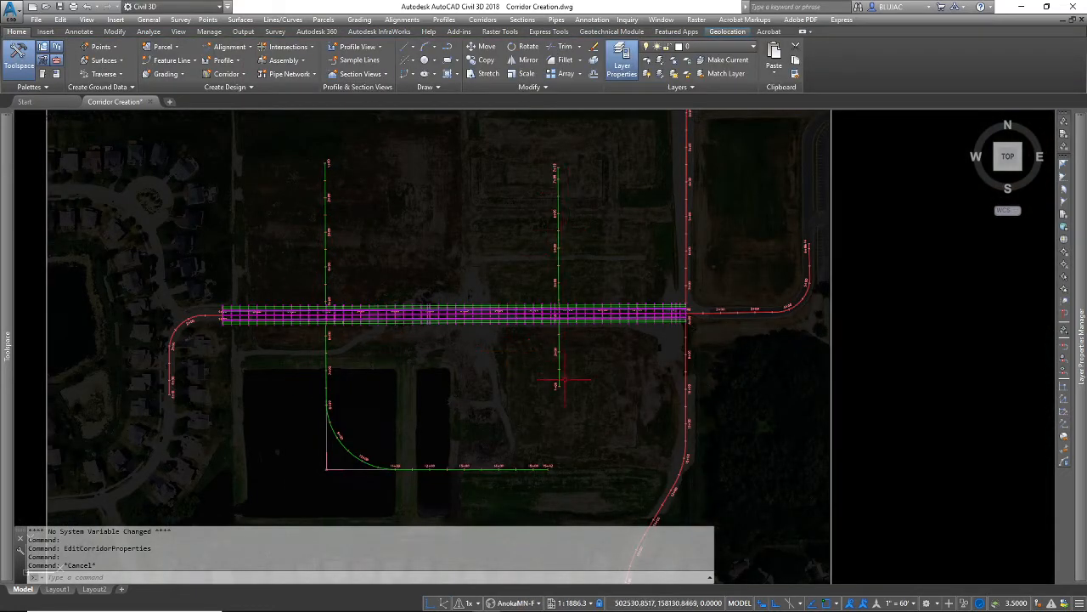
left_click(590, 317)
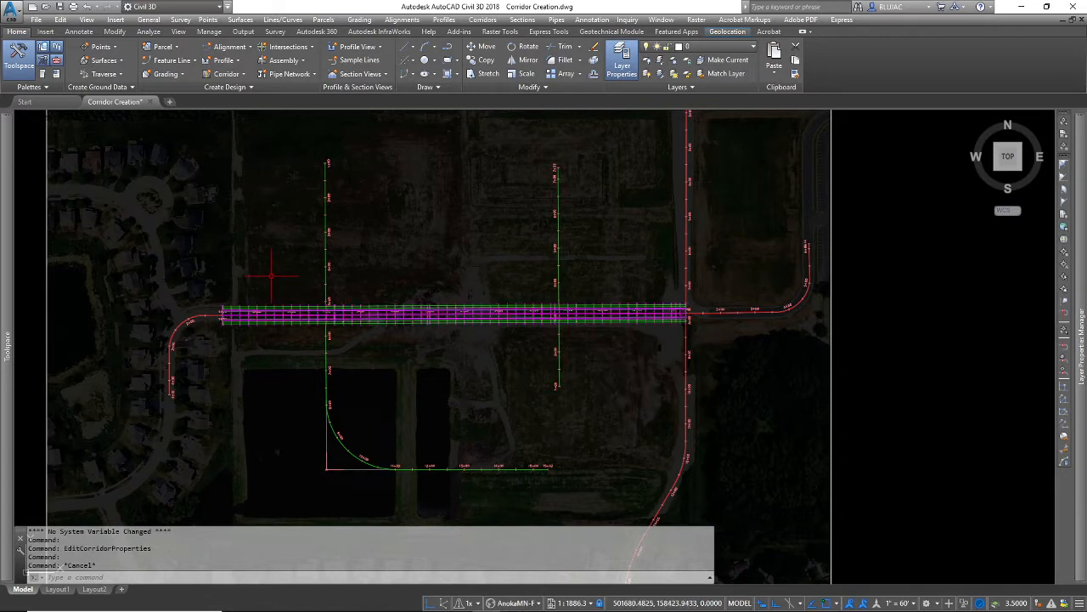
Step: Examine the Blaine Corridor and its 124th Lane Extension baseline in the Toolspace's Prospector tree
mouse_move(7, 197)
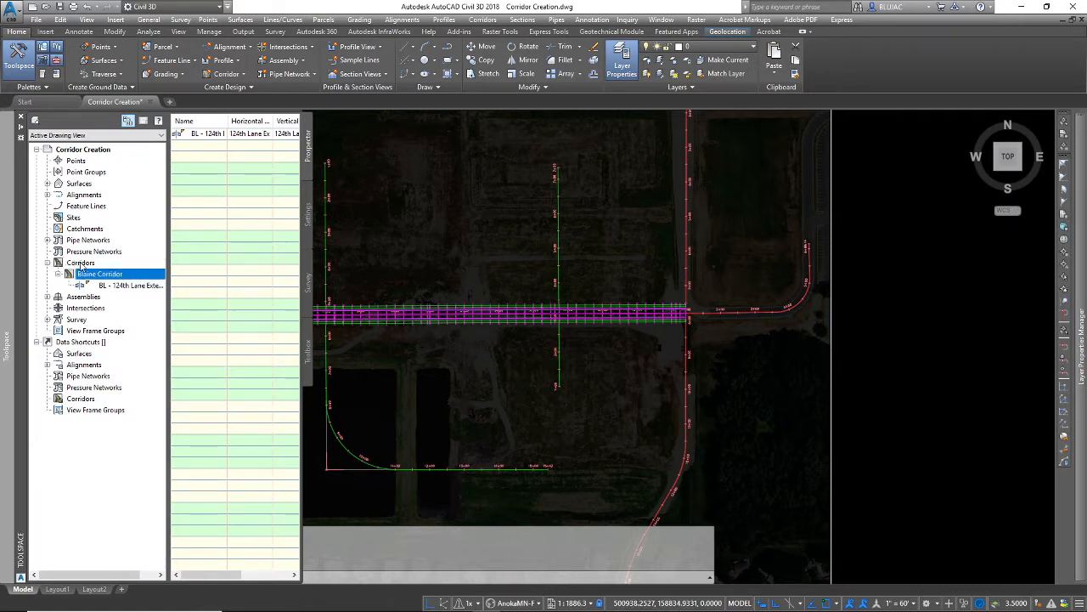
left_click(132, 287)
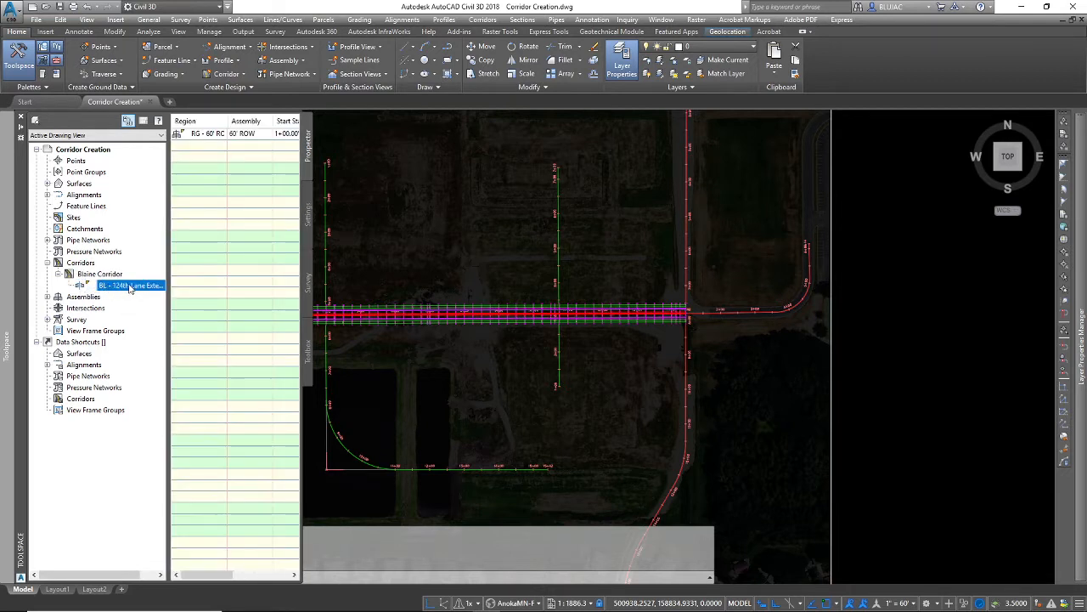
left_click(104, 275)
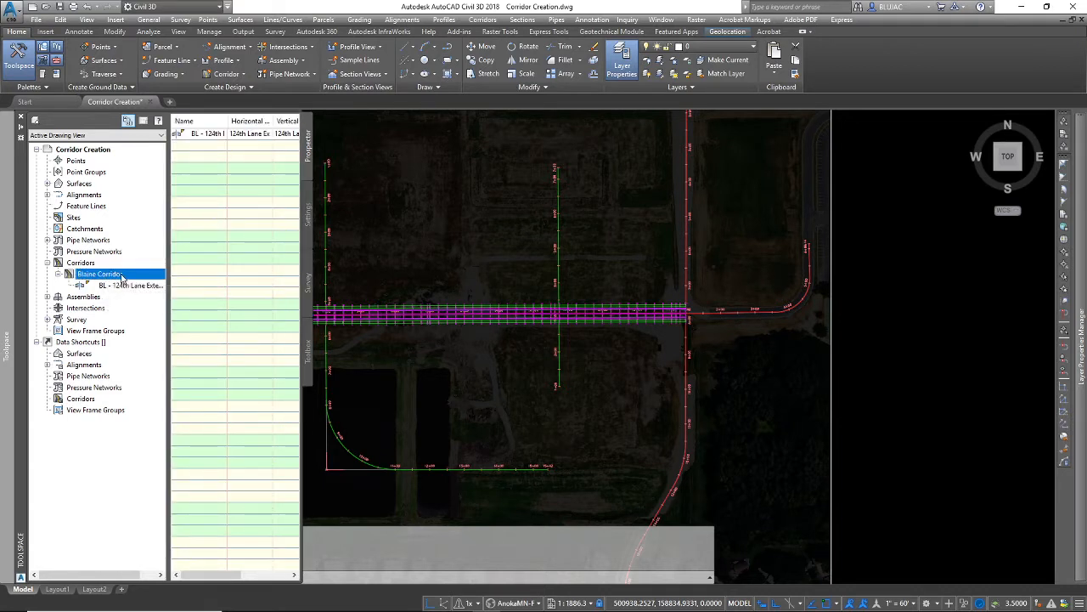
left_click(78, 265)
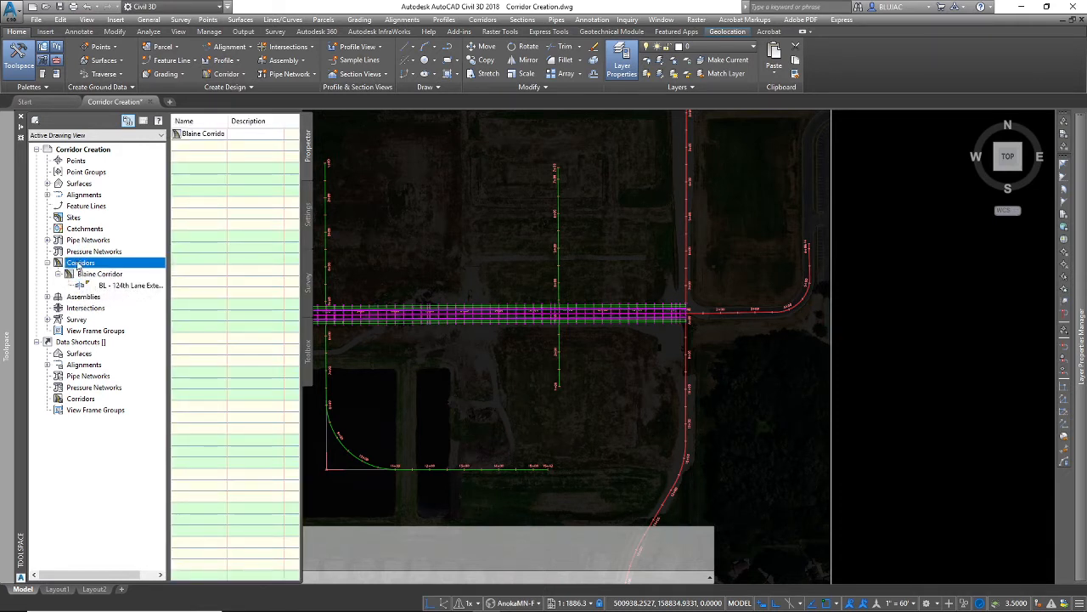
left_click(85, 274)
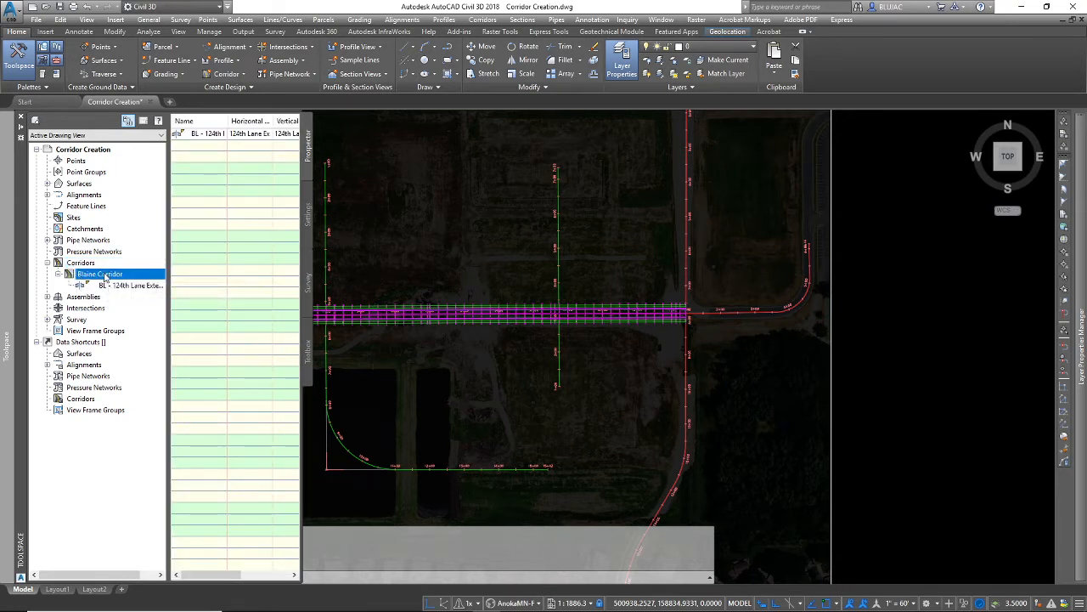
right_click(106, 276)
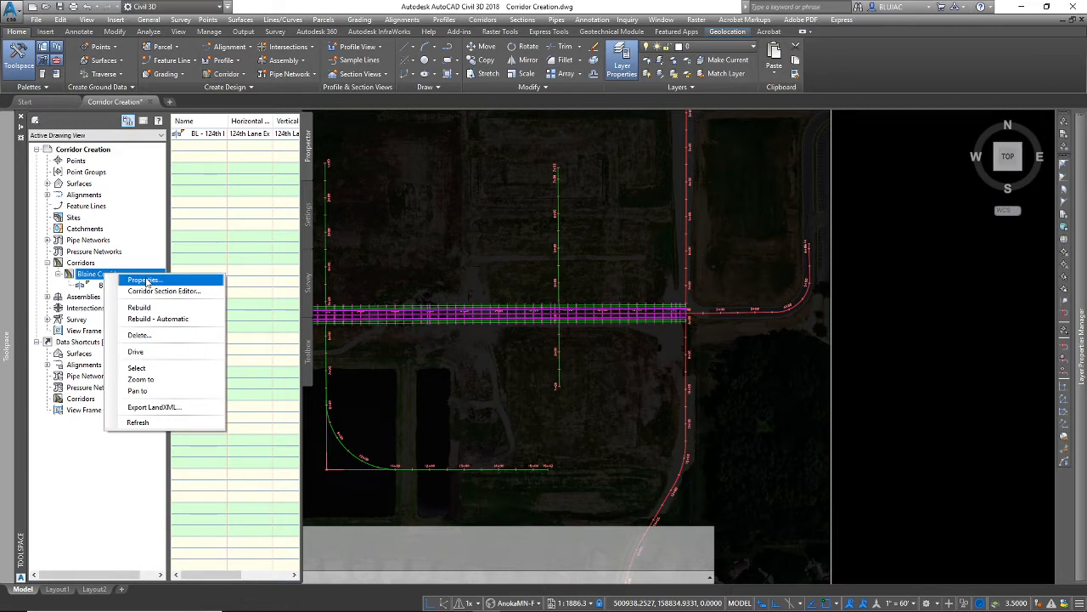
left_click(146, 281)
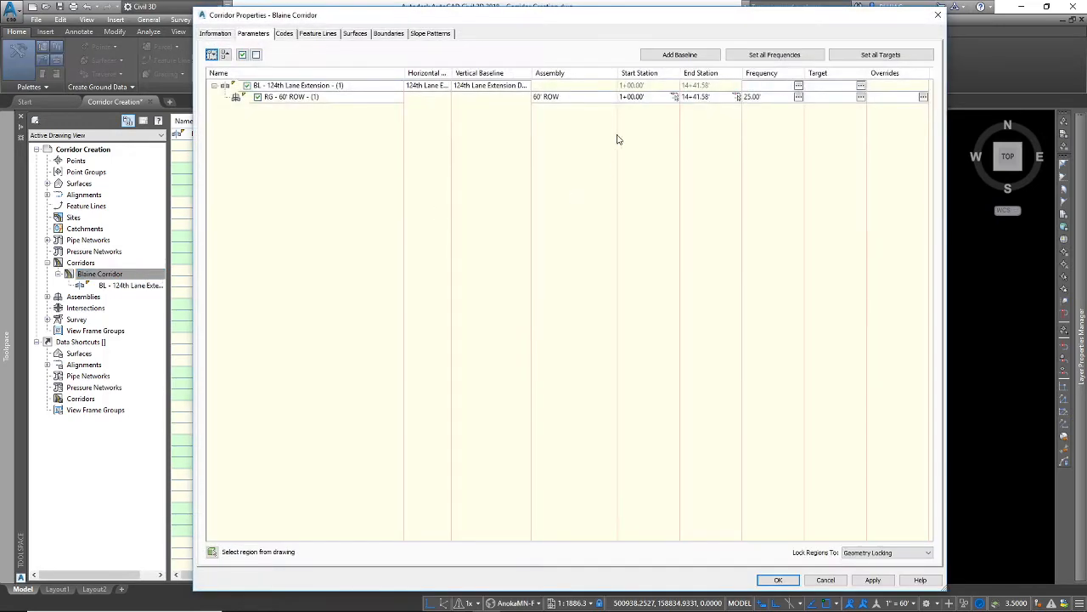
left_click(938, 16)
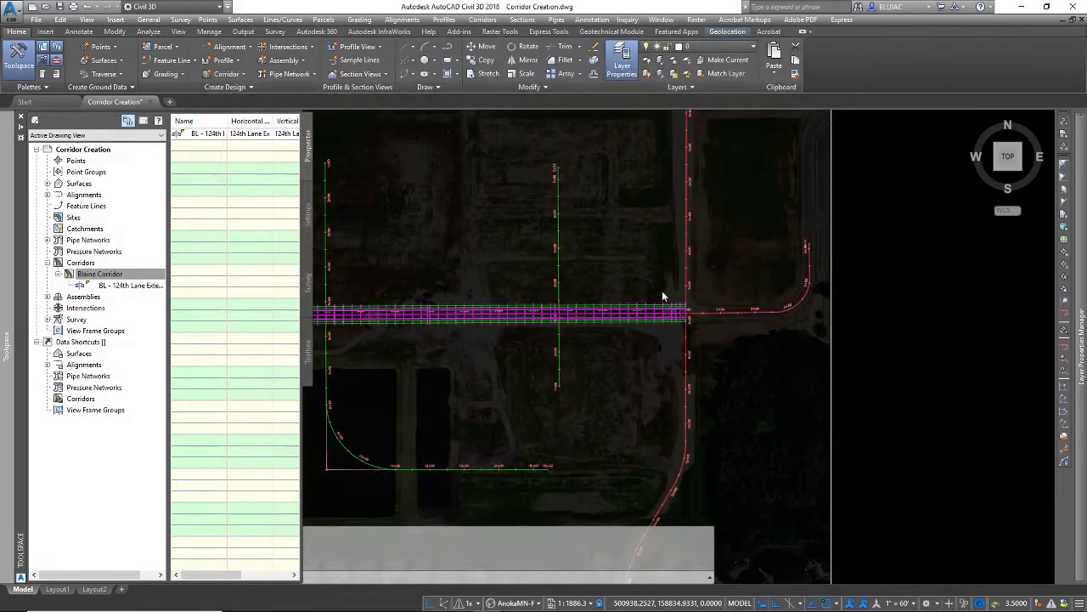
key("Escape")
key("Escape")
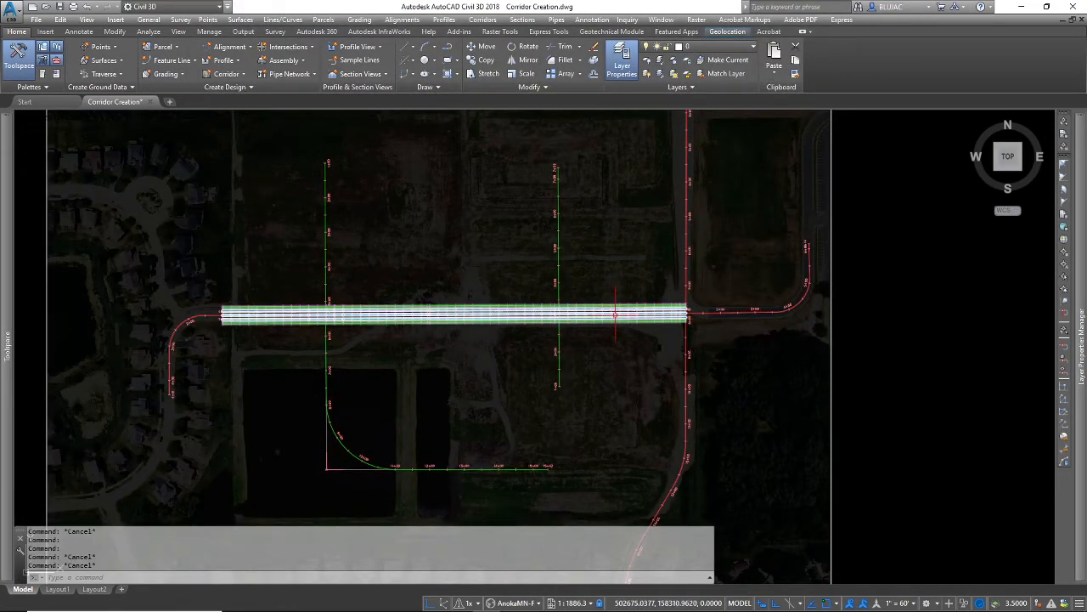
Step: Select the Blaine Corridor in the drawing and open its corridor properties
left_click(586, 310)
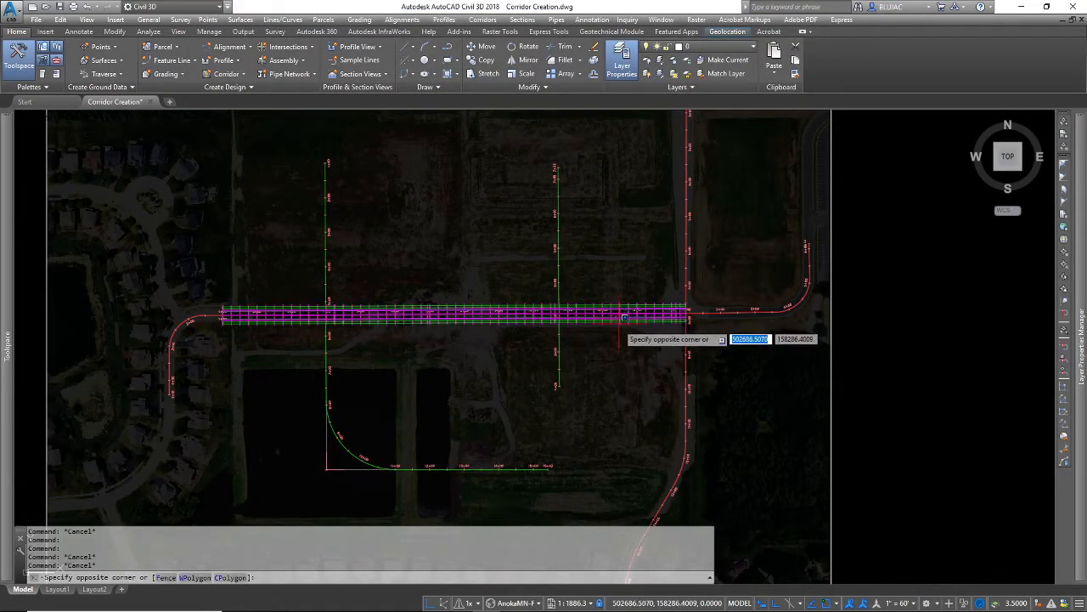
left_click(618, 322)
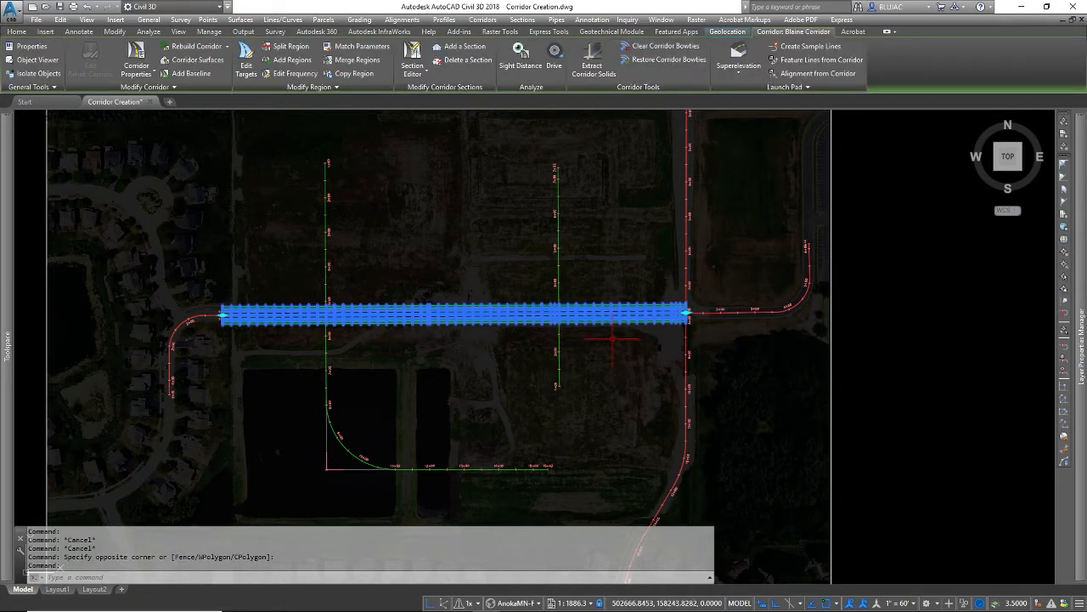
right_click(612, 338)
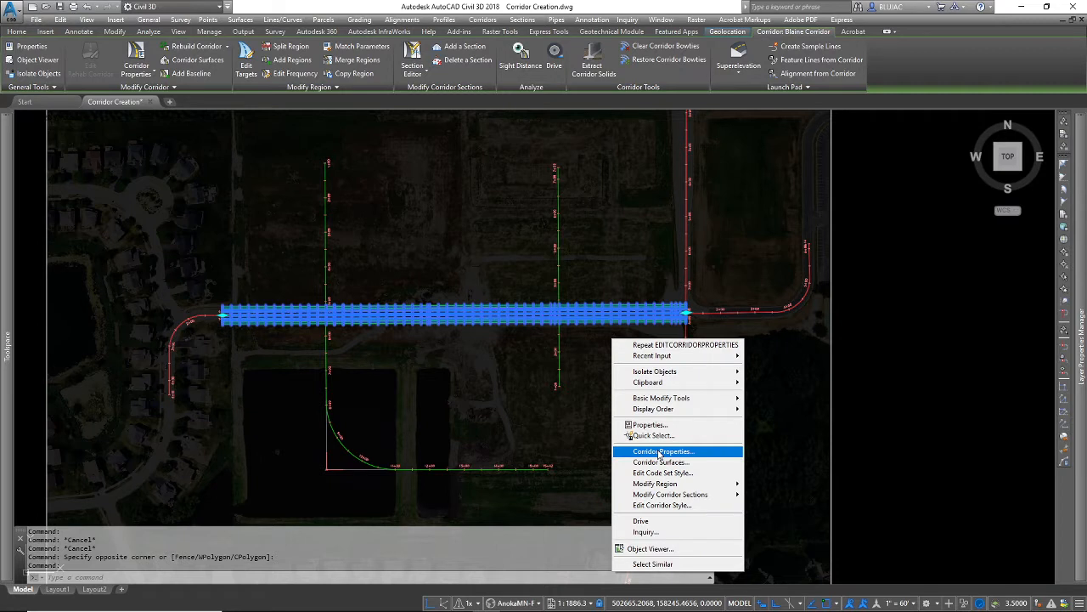
key("Escape")
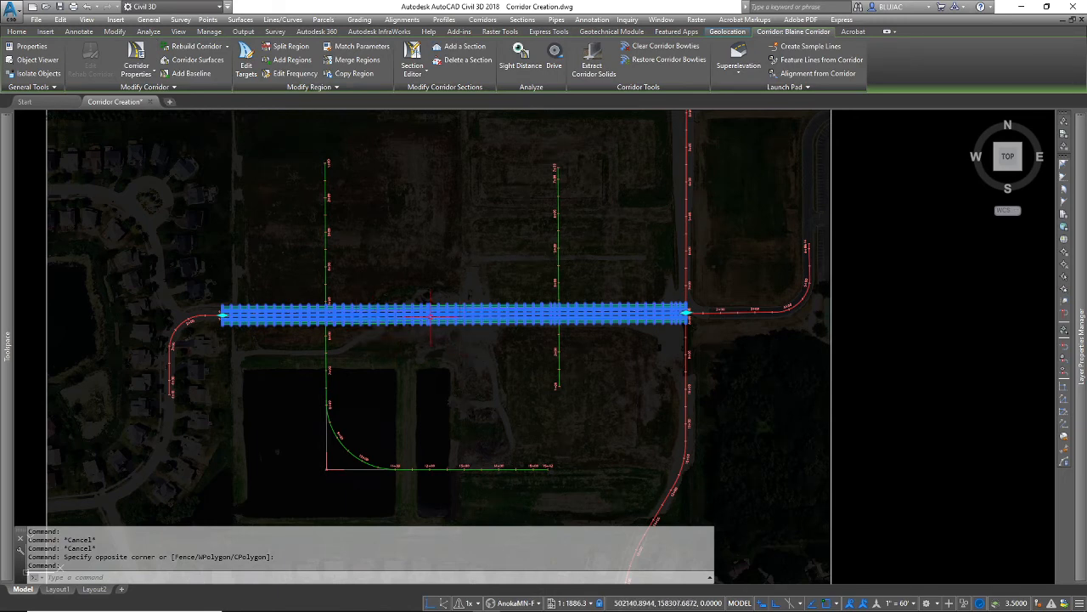
right_click(432, 281)
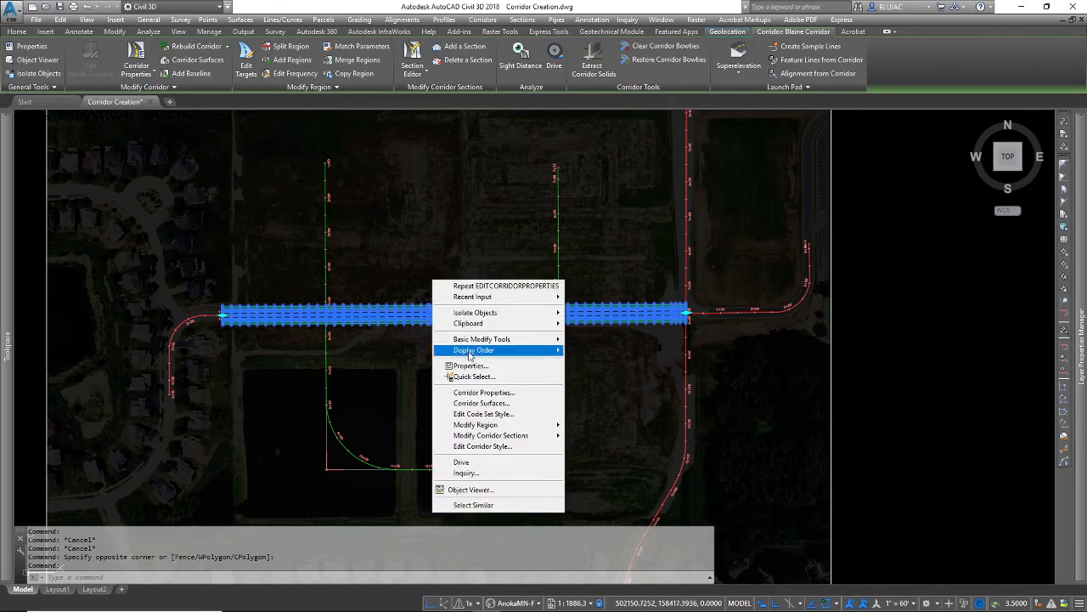
left_click(476, 387)
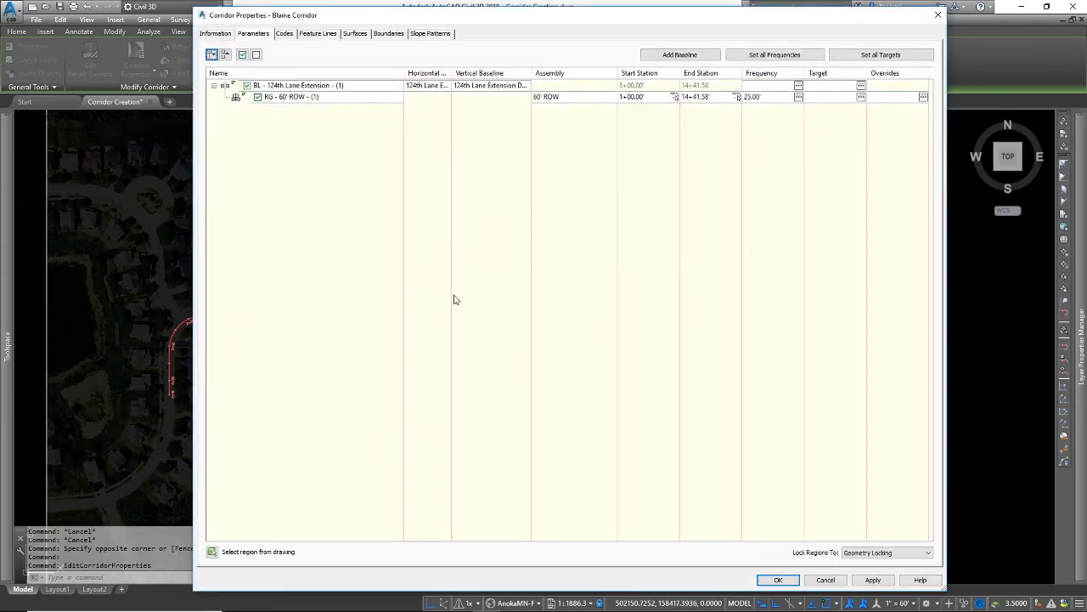
Step: Review the corridor's information and parameters, highlighting the 124th Lane Extension baseline and repositioning the dialog to see the drawing
left_click(217, 35)
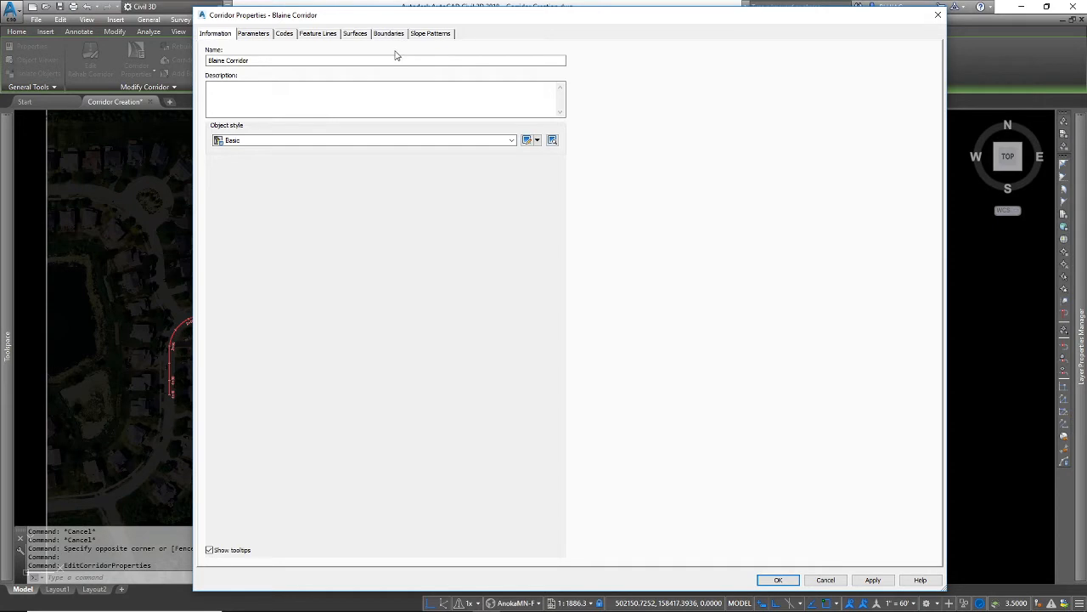
left_click(264, 35)
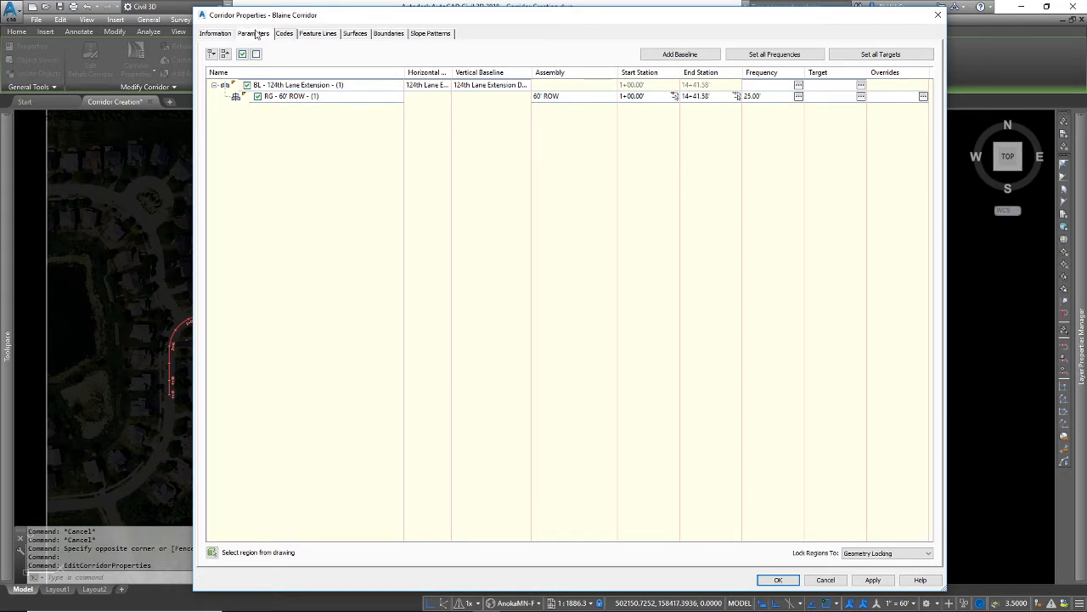
left_click(289, 86)
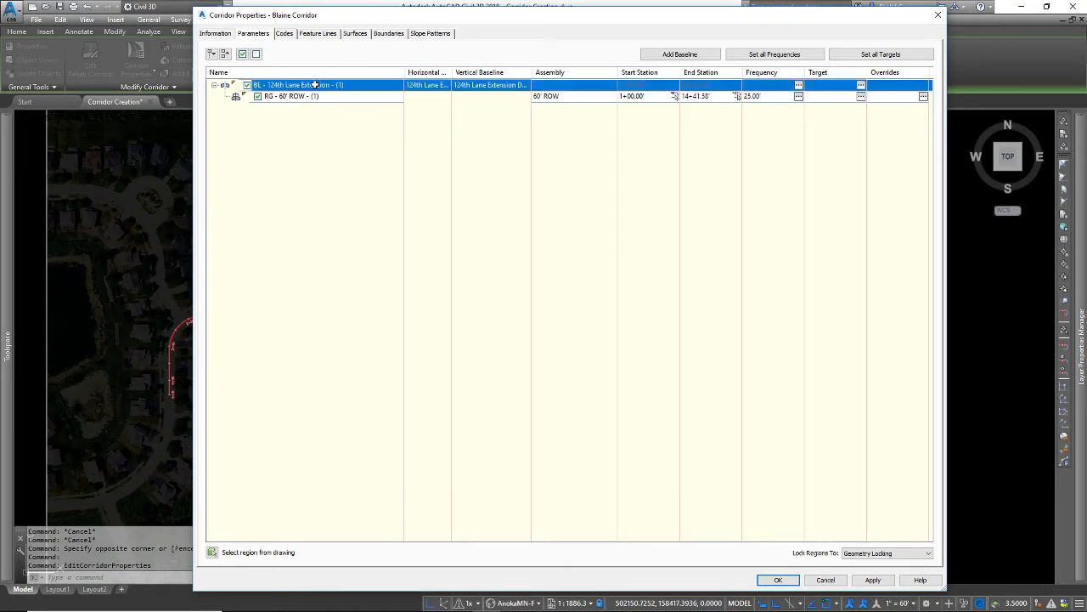
left_click_drag(354, 15, 640, 119)
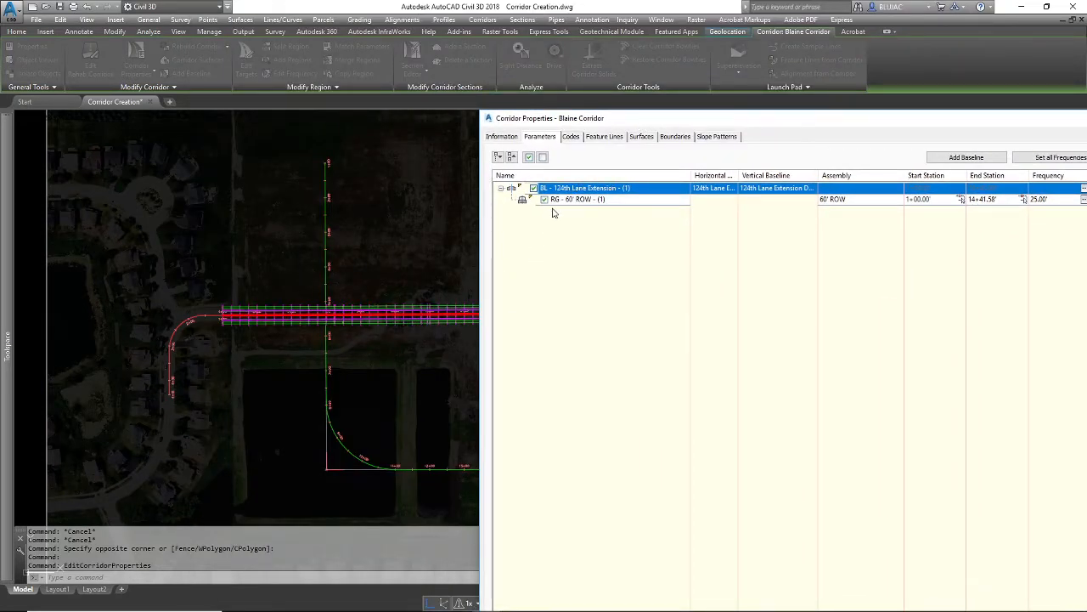
mouse_move(578, 119)
left_mouse_down()
mouse_move(601, 321)
mouse_move(471, 367)
left_mouse_up()
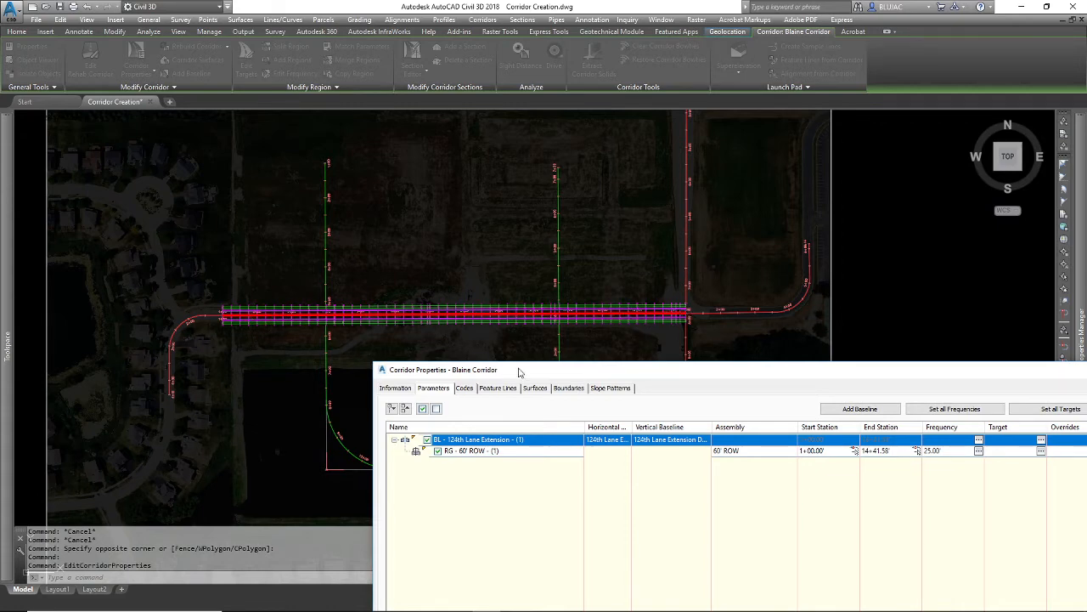
left_click_drag(519, 372, 451, 166)
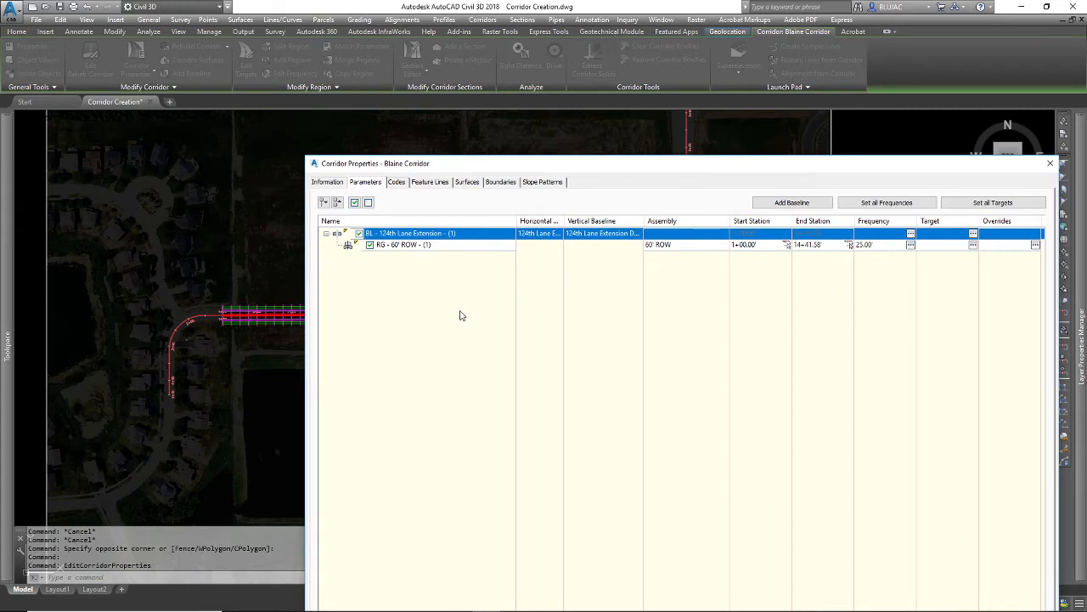
left_click_drag(718, 166, 657, 338)
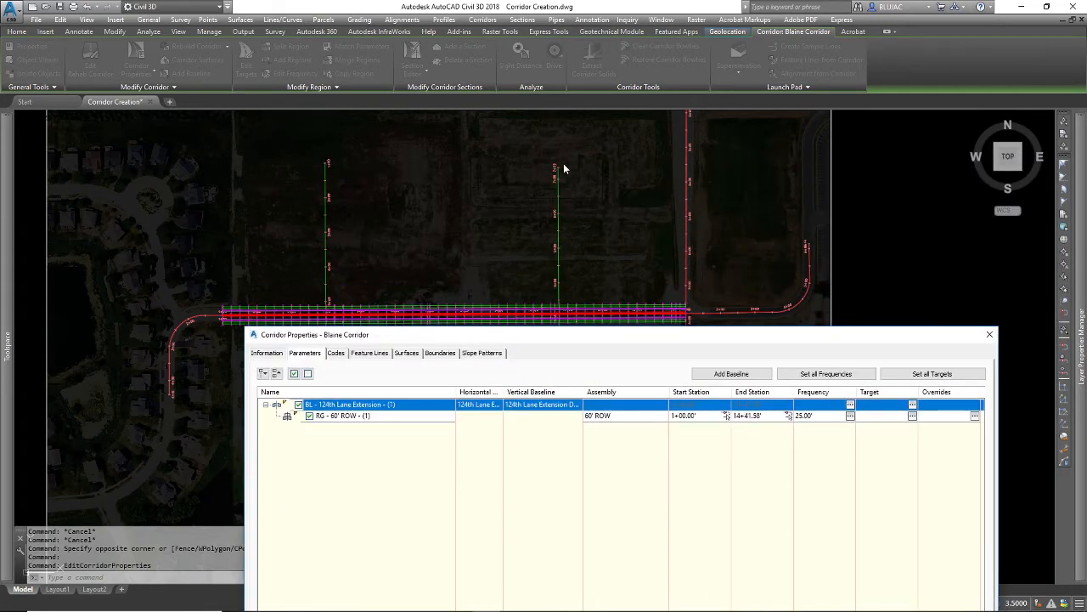
left_click_drag(459, 335, 452, 286)
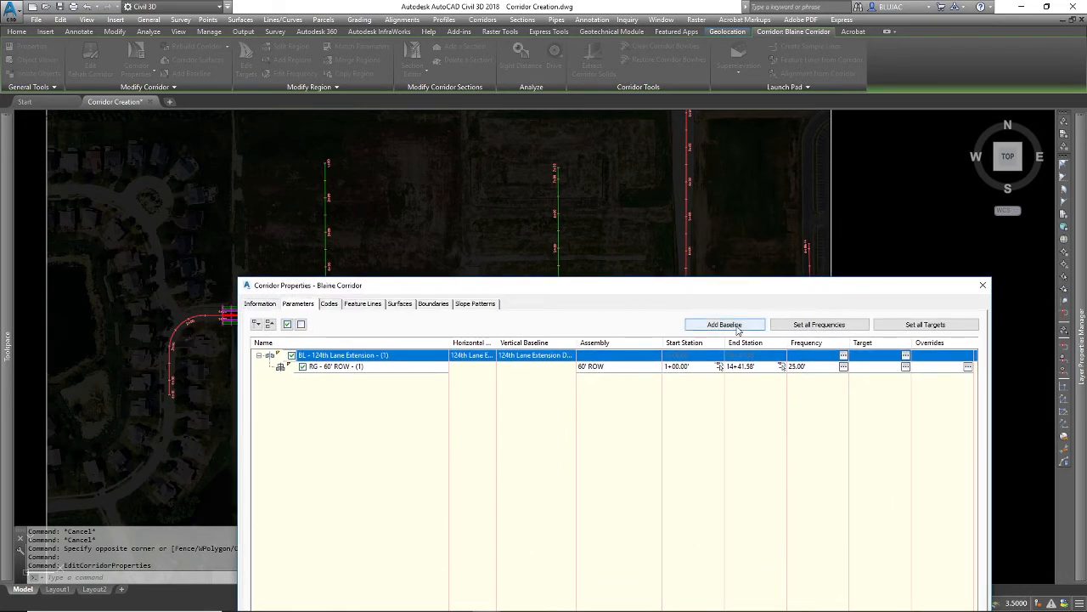
Step: Add a corridor baseline of type Alignment and profile using the CDS Road alignment, keeping the default name template
left_click(722, 325)
left_click_drag(607, 443, 566, 145)
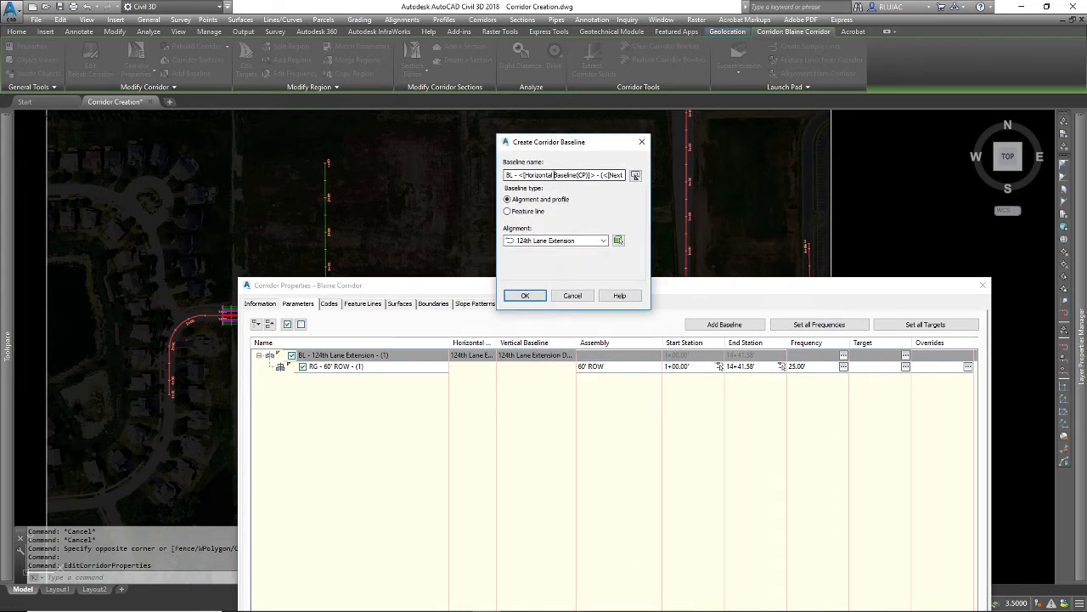
left_click(597, 177)
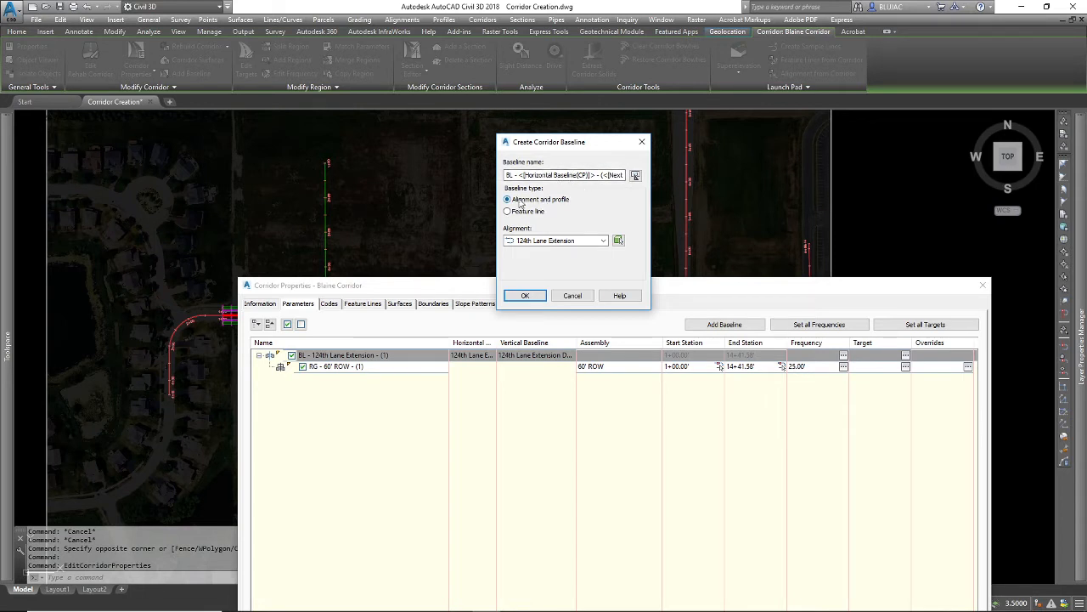
left_click(569, 241)
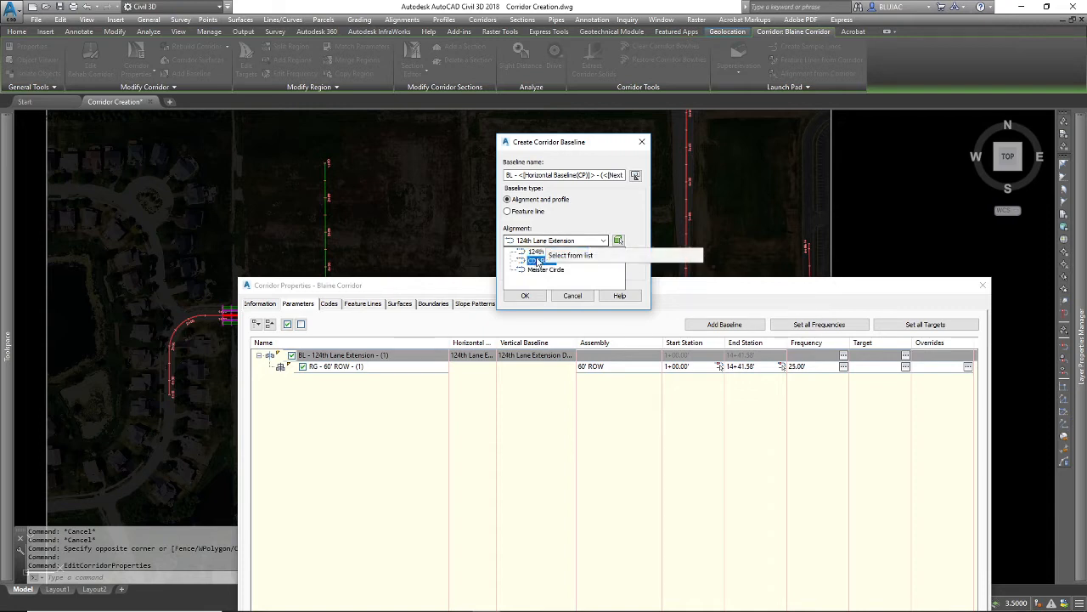
left_click(546, 269)
left_click(534, 261)
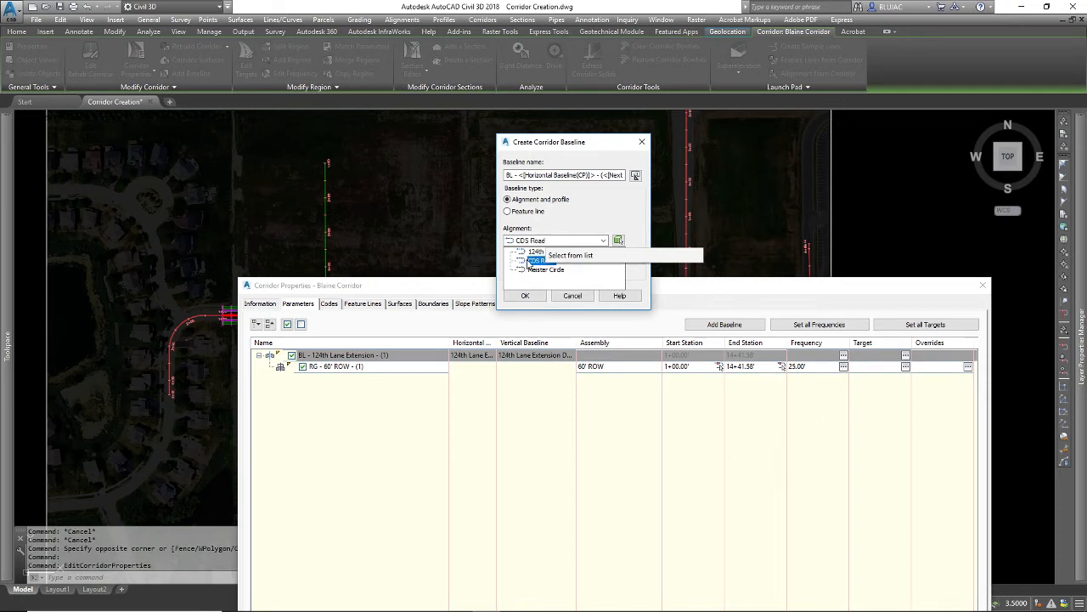
left_click(529, 261)
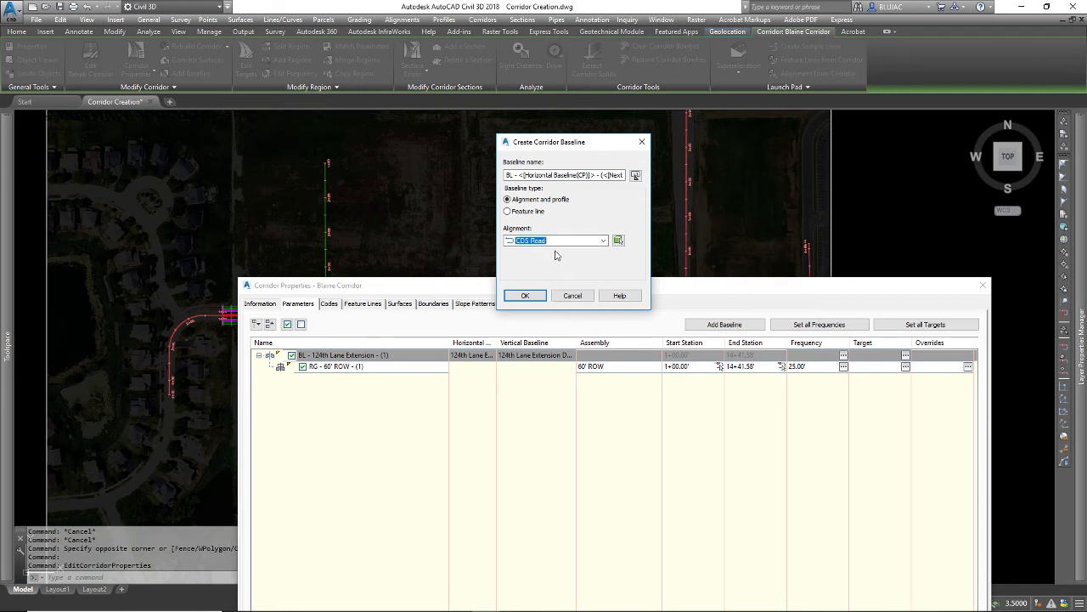
left_click(536, 297)
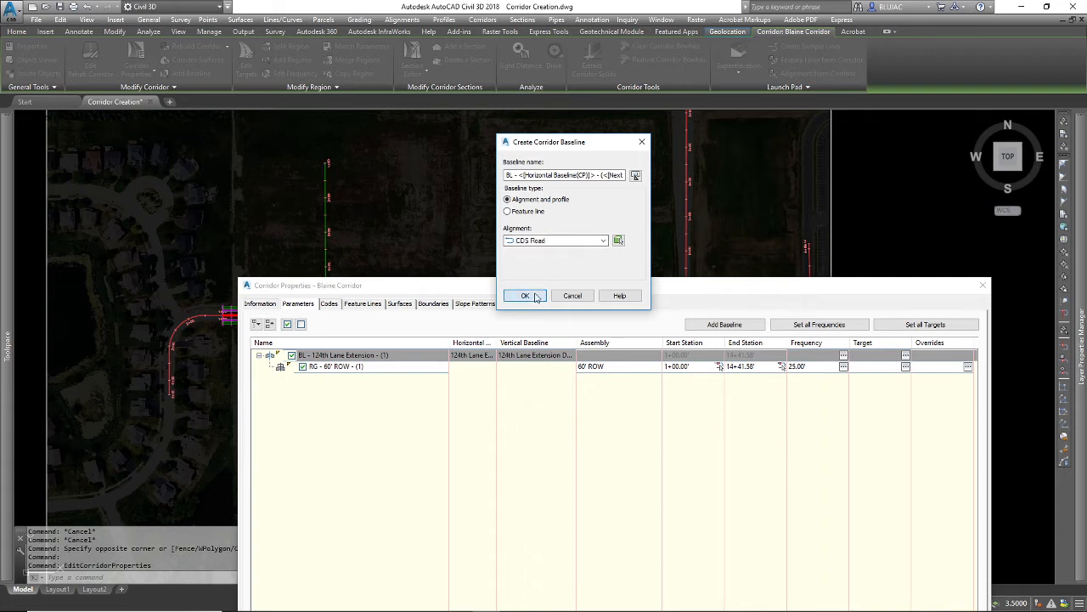
Step: Assign the CDS Road Design profile as the vertical baseline of the CDS Road baseline
left_click(420, 379)
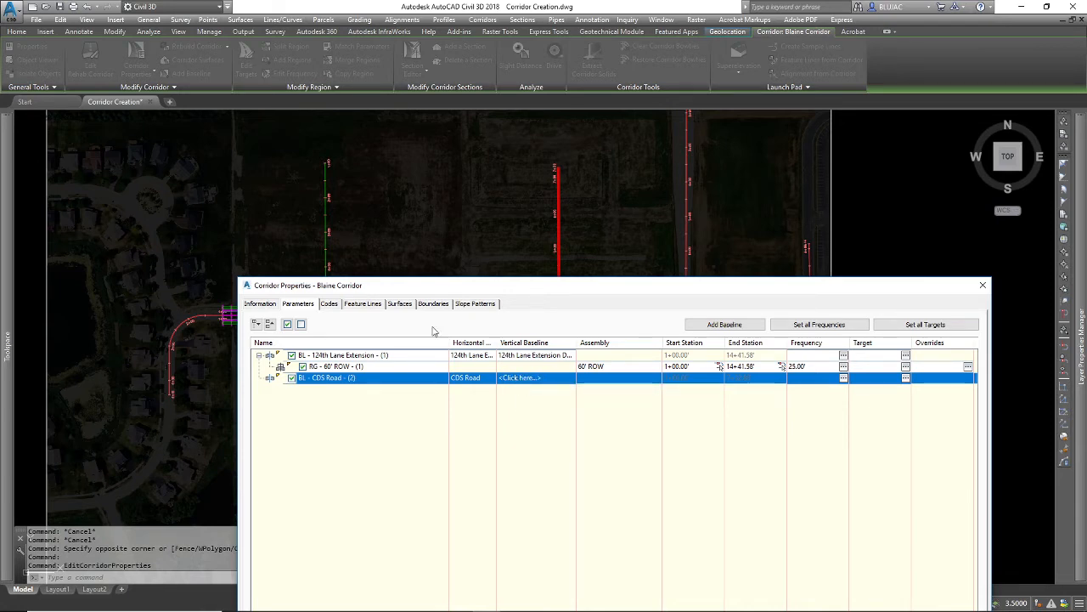
mouse_move(532, 291)
left_mouse_down()
mouse_move(521, 387)
mouse_move(544, 186)
left_mouse_up()
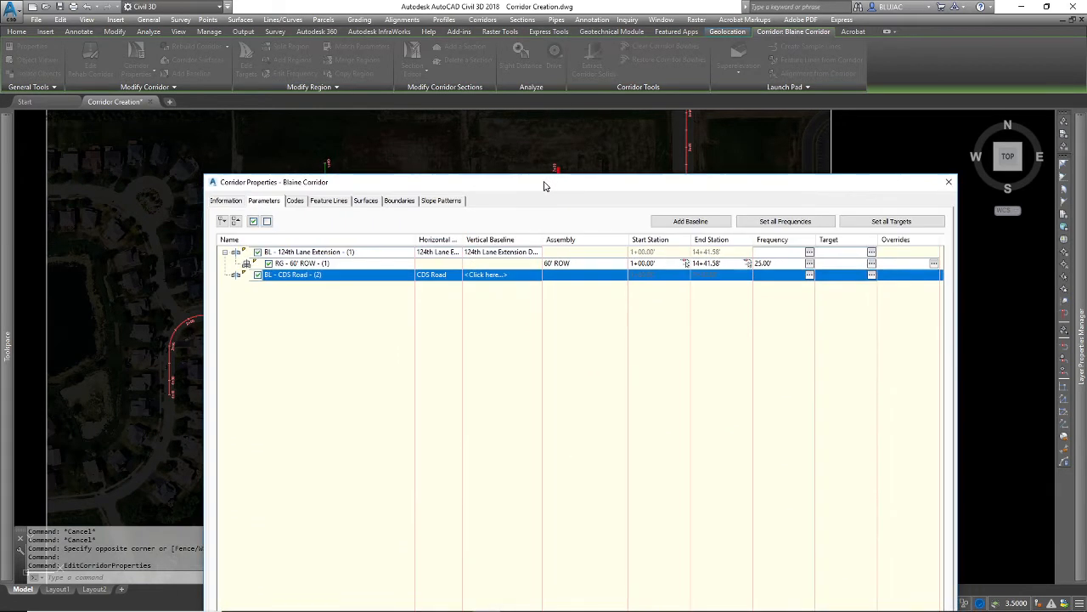
left_click(484, 275)
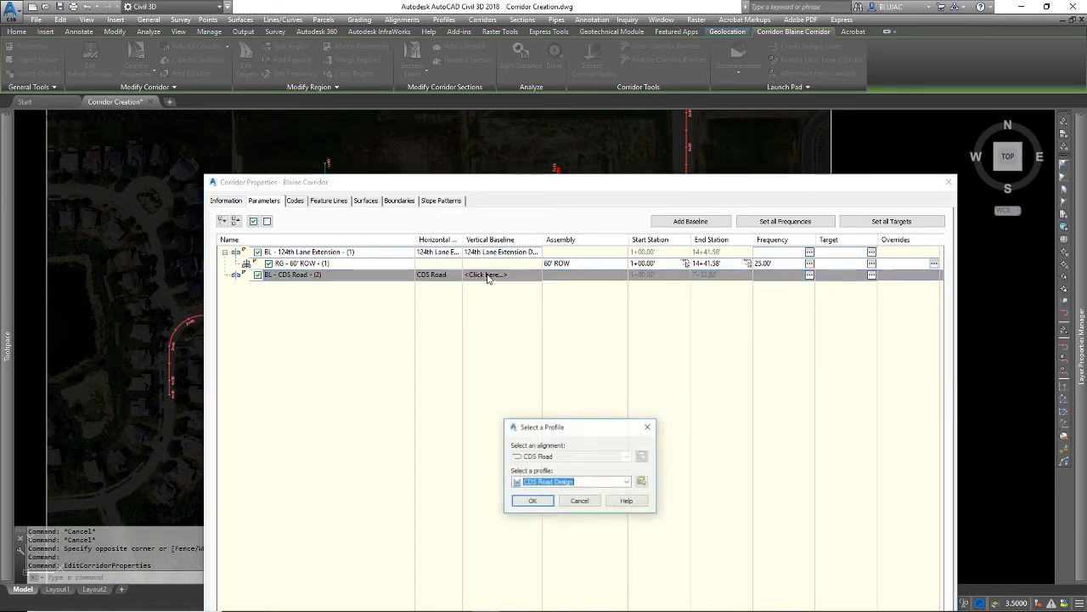
left_click_drag(541, 431, 505, 319)
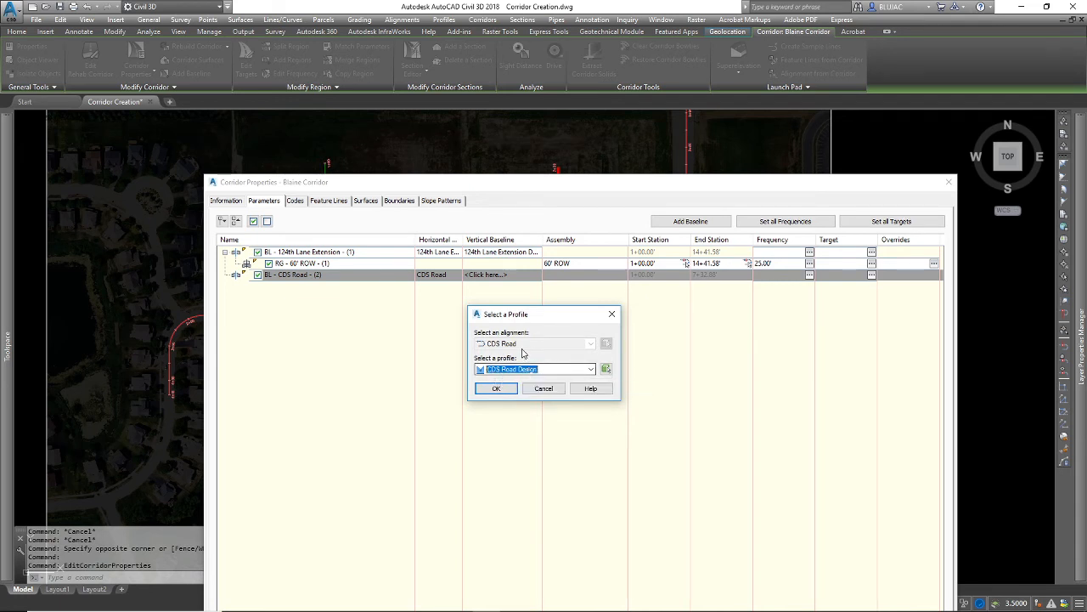
left_click(590, 368)
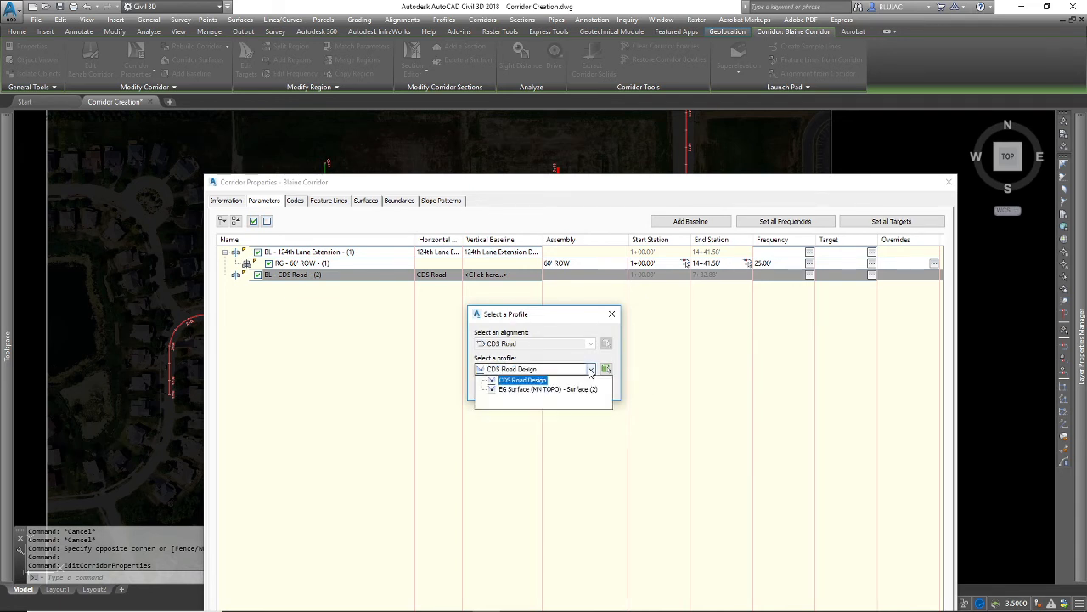
left_click(528, 380)
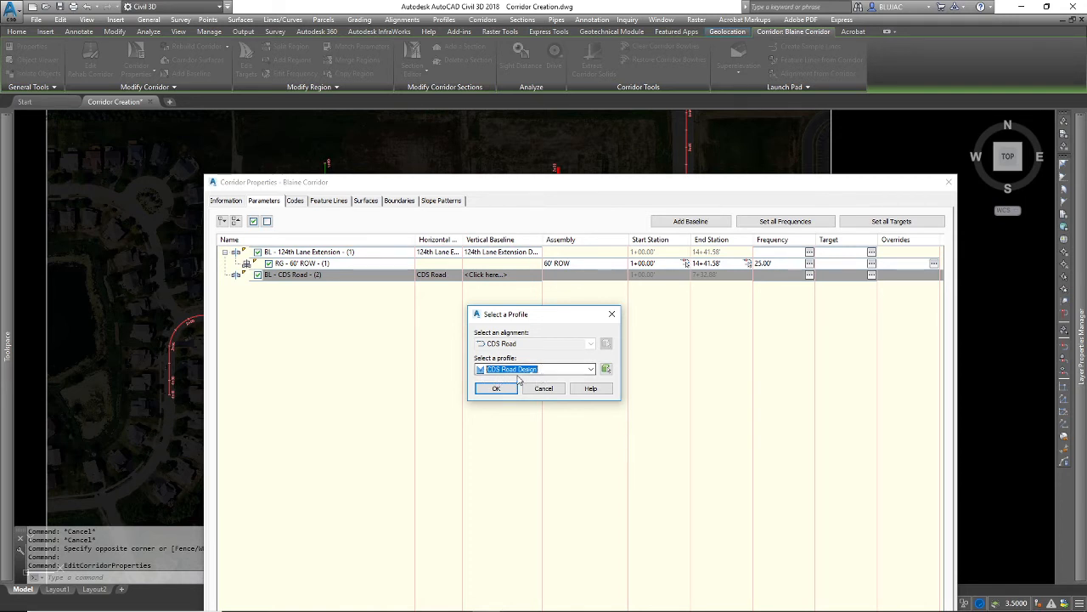
left_click(503, 389)
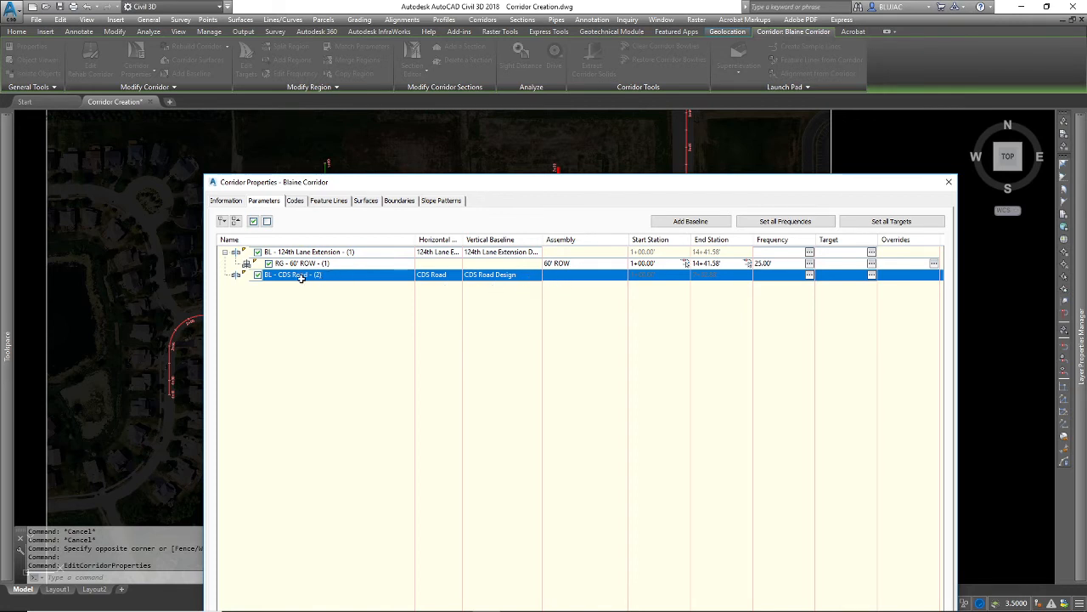
Step: Add a region to the CDS Road baseline using the 60' ROW assembly and the default name template, and expand the baseline
right_click(359, 277)
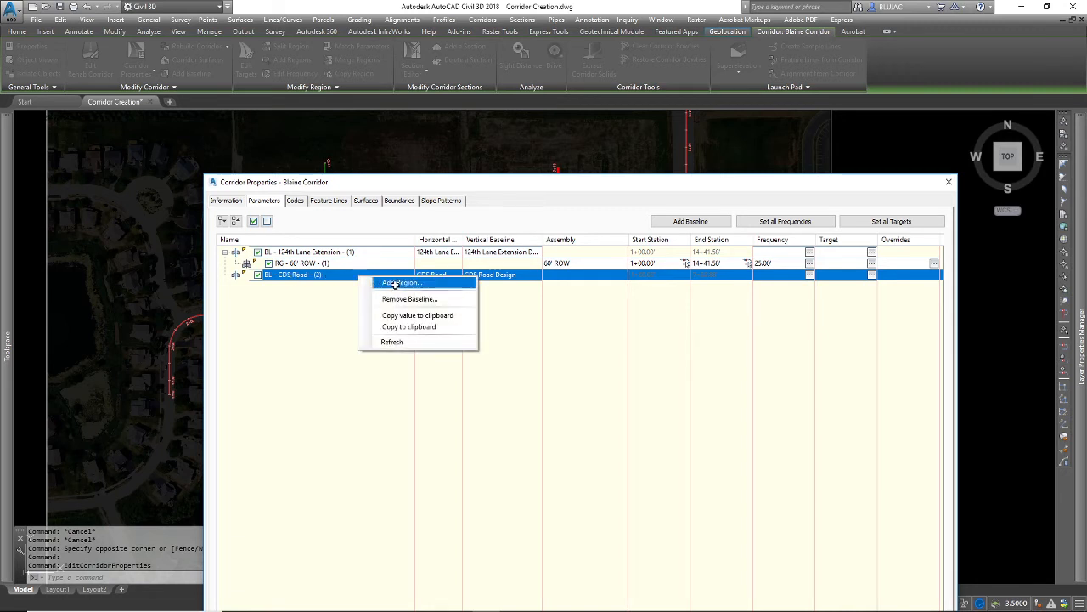
left_click(392, 282)
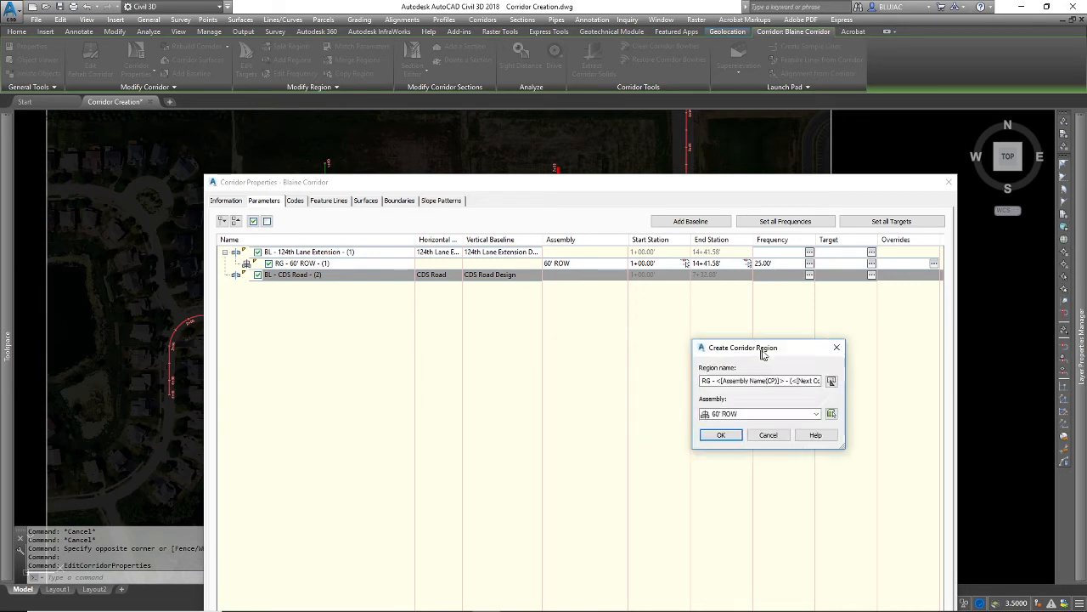
left_click_drag(763, 343, 627, 345)
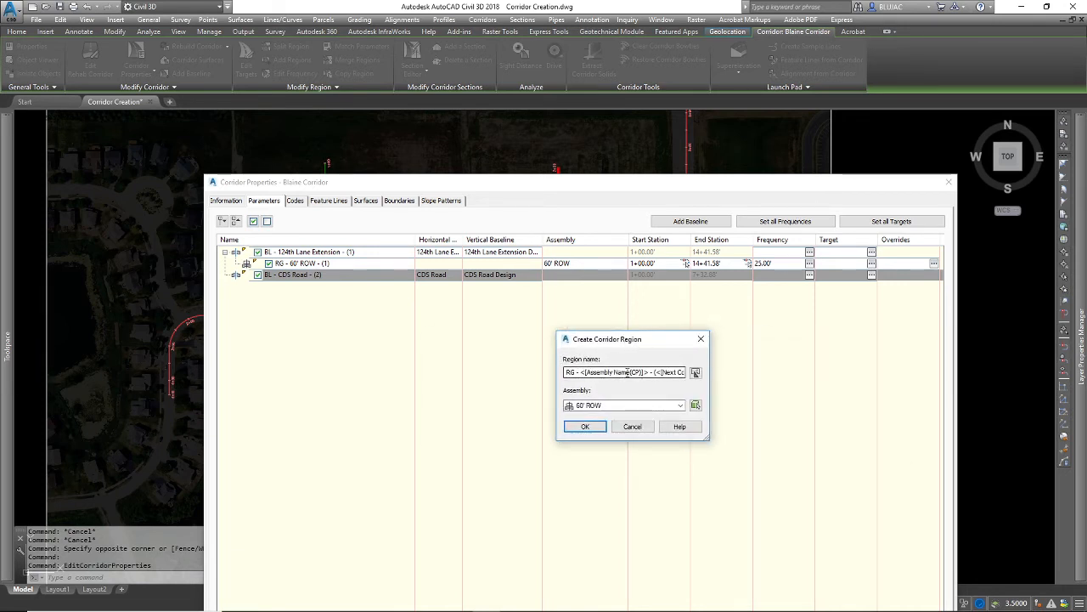
left_click(605, 406)
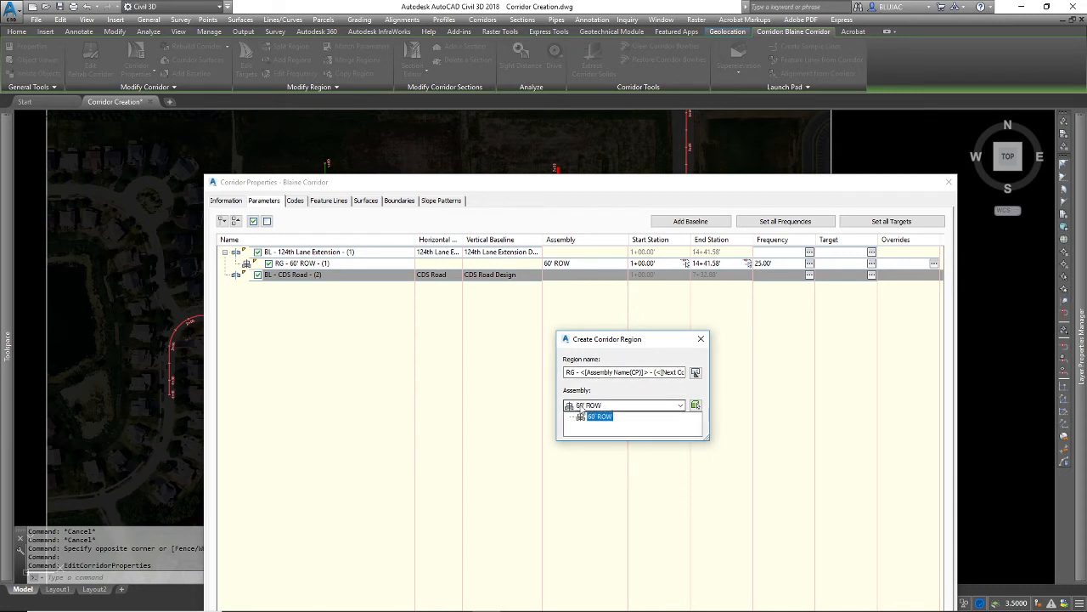
left_click(599, 415)
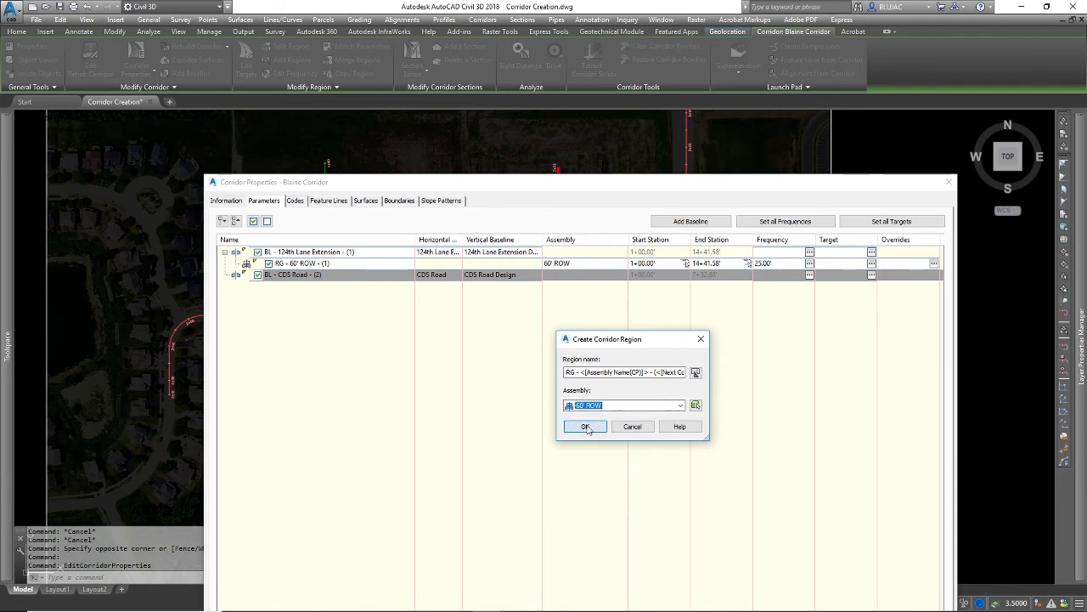
left_click(586, 426)
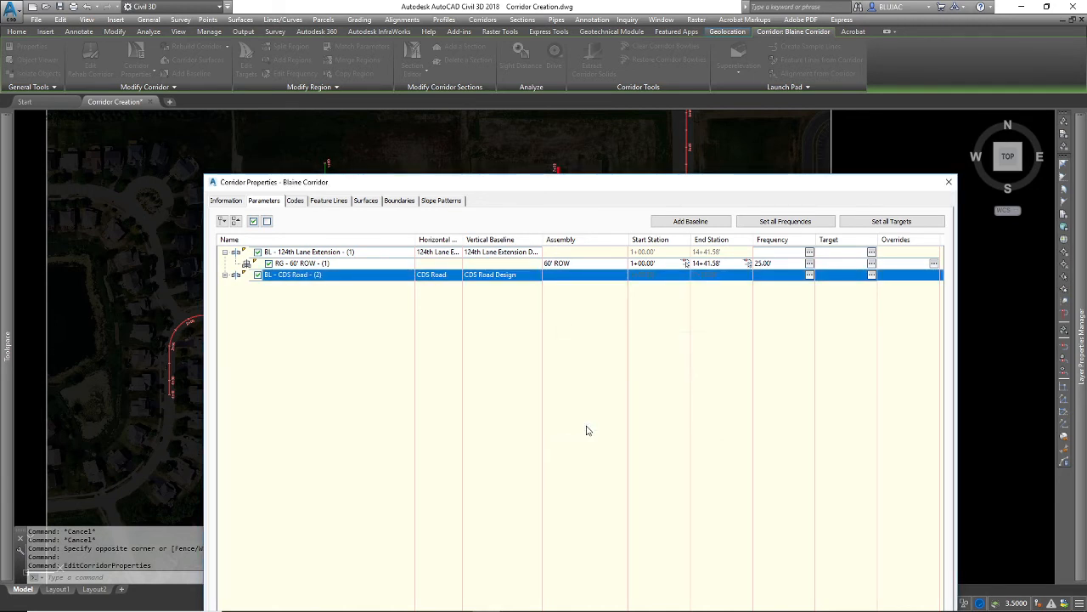
left_click(225, 275)
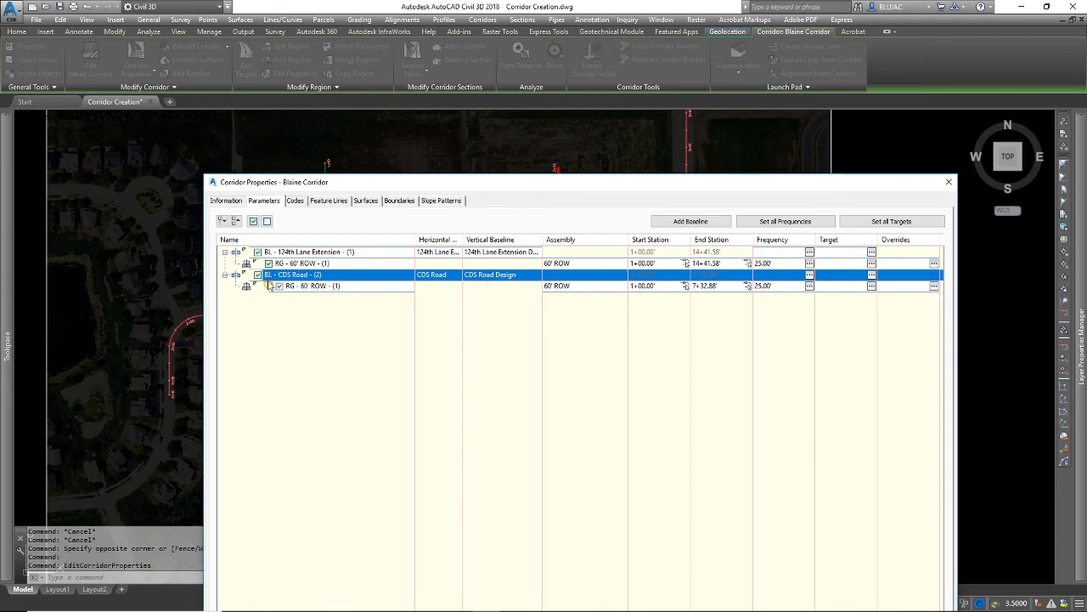
mouse_move(268, 292)
right_click(350, 289)
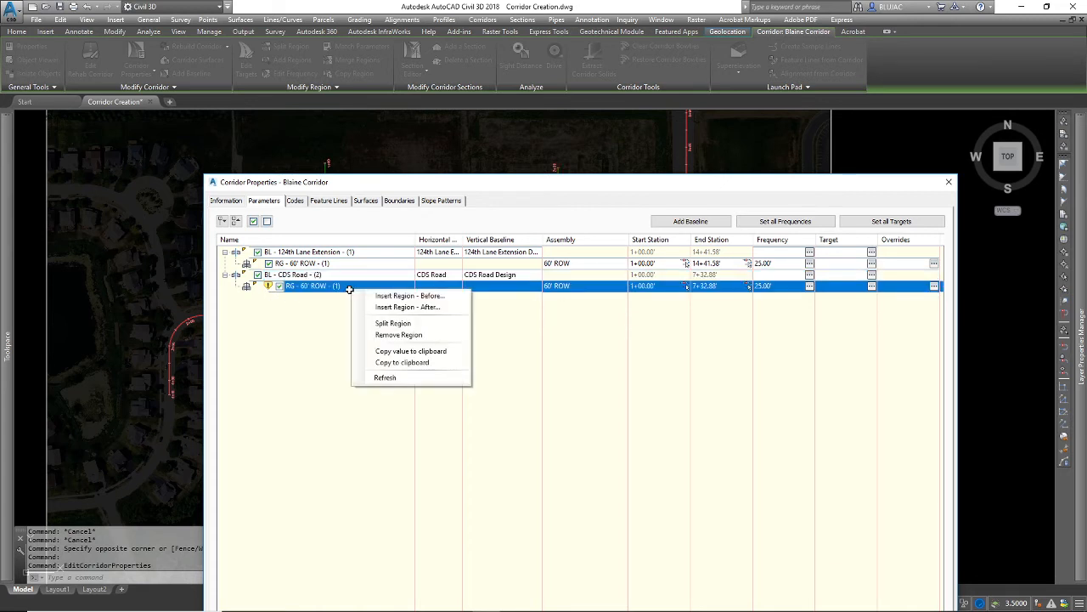
left_click(333, 318)
left_click(328, 324)
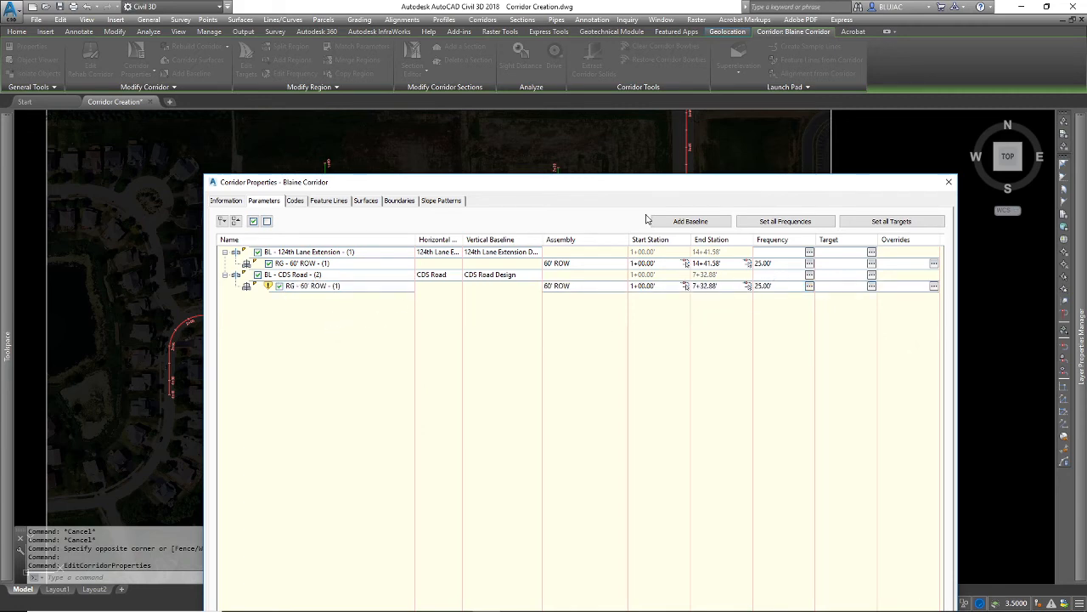
Step: Apply the CDS Road changes, rebuild the corridor, and move the properties dialog aside to check the result in the drawing
left_click_drag(636, 182, 587, 36)
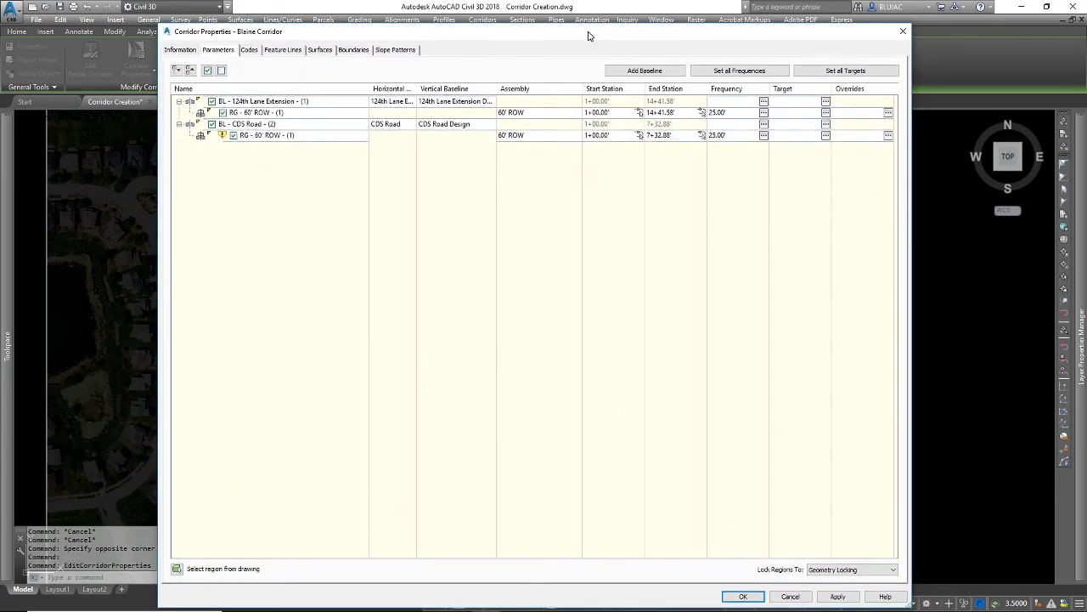
left_click(837, 597)
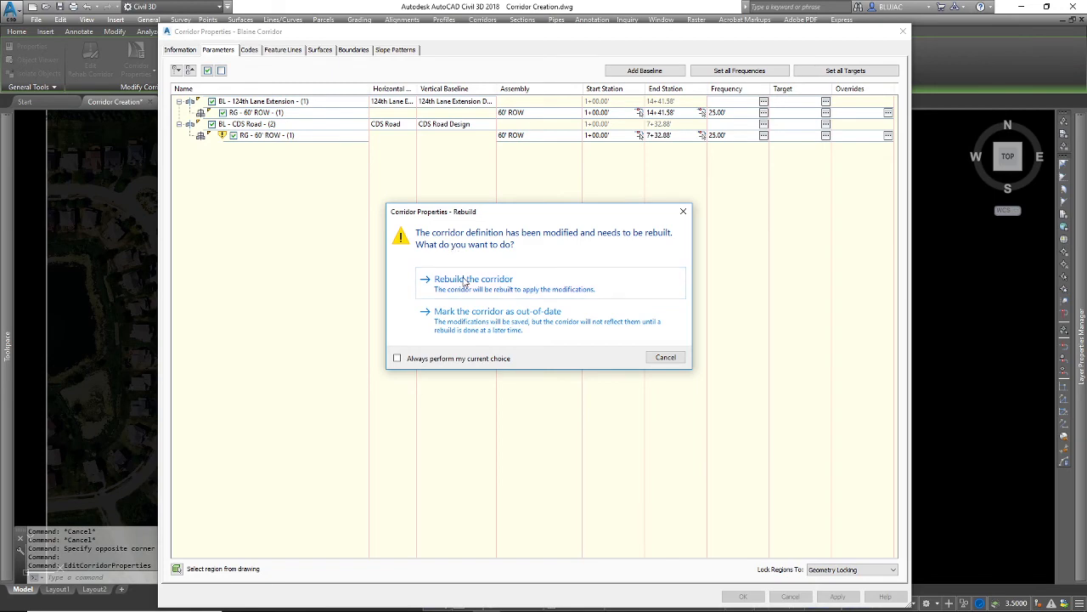
left_click(465, 281)
mouse_move(443, 36)
left_mouse_down()
mouse_move(517, 140)
mouse_move(653, 420)
mouse_move(656, 476)
left_mouse_up()
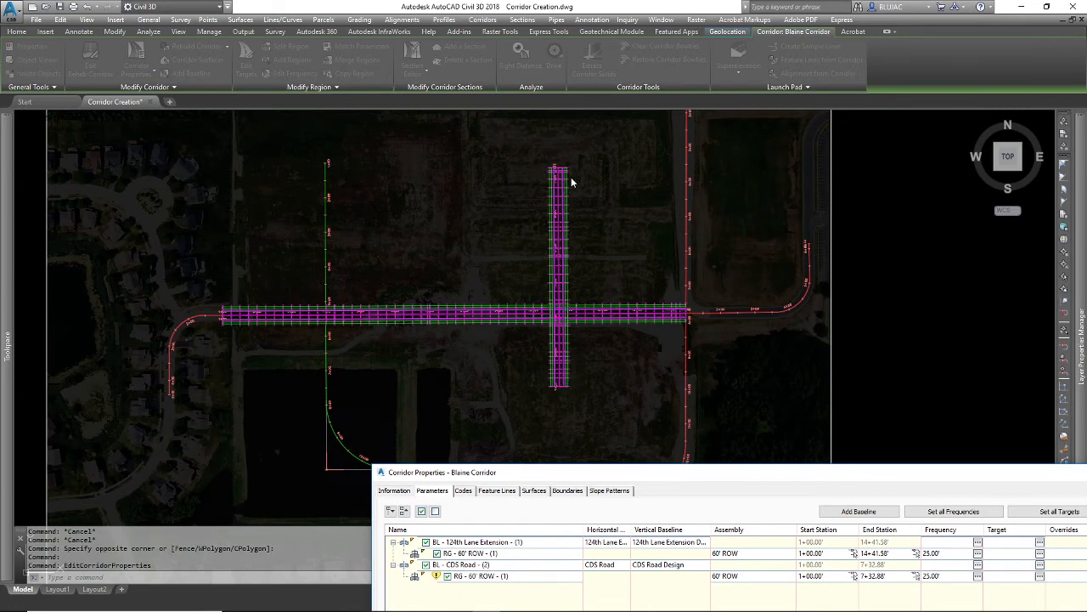
left_click_drag(590, 472, 570, 115)
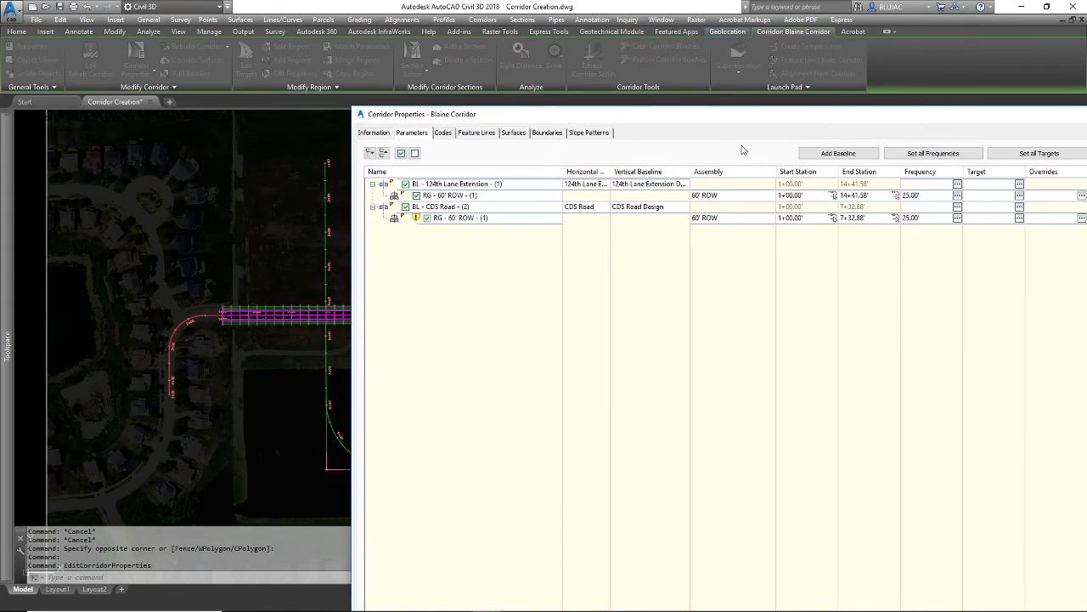
Step: Add an alignment-and-profile baseline using the Meister Circle alignment and assign it the Meister Circle Design profile
left_click(842, 154)
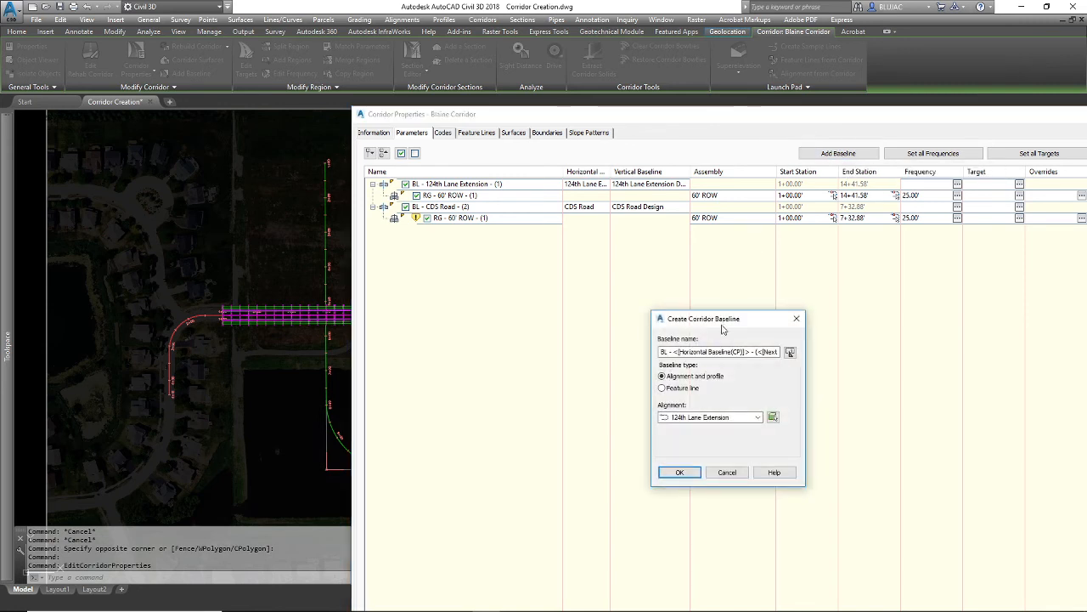
left_click(722, 417)
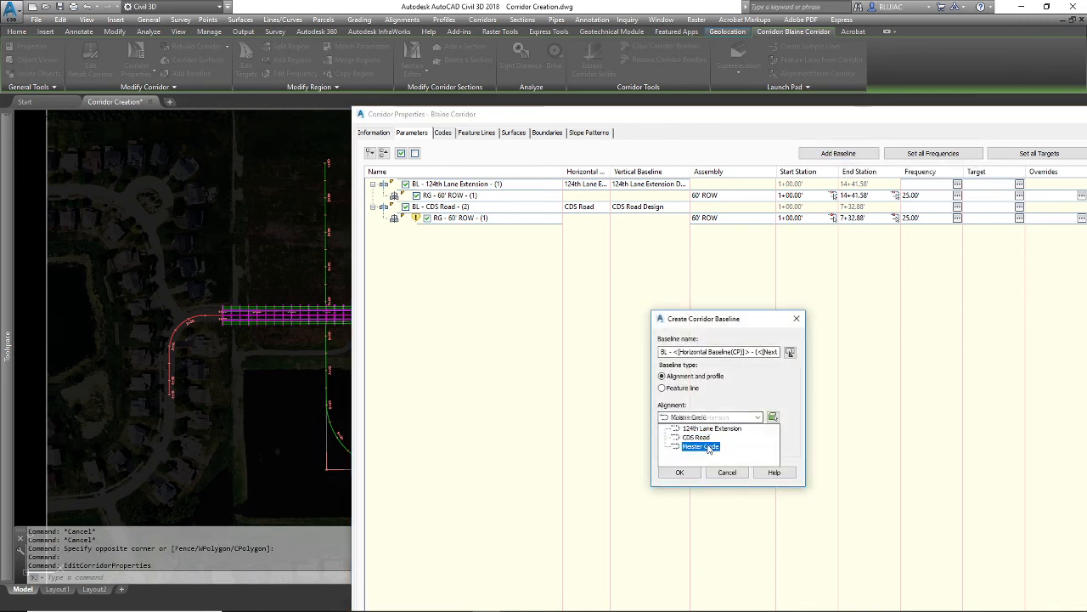
left_click(708, 445)
left_click(685, 472)
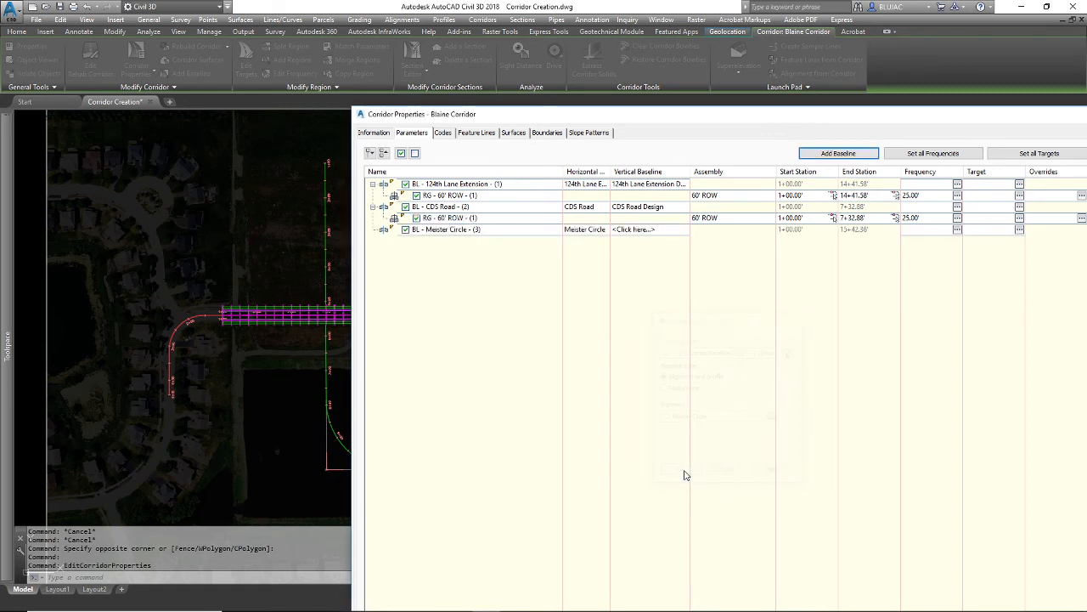
left_click(632, 230)
left_click(705, 414)
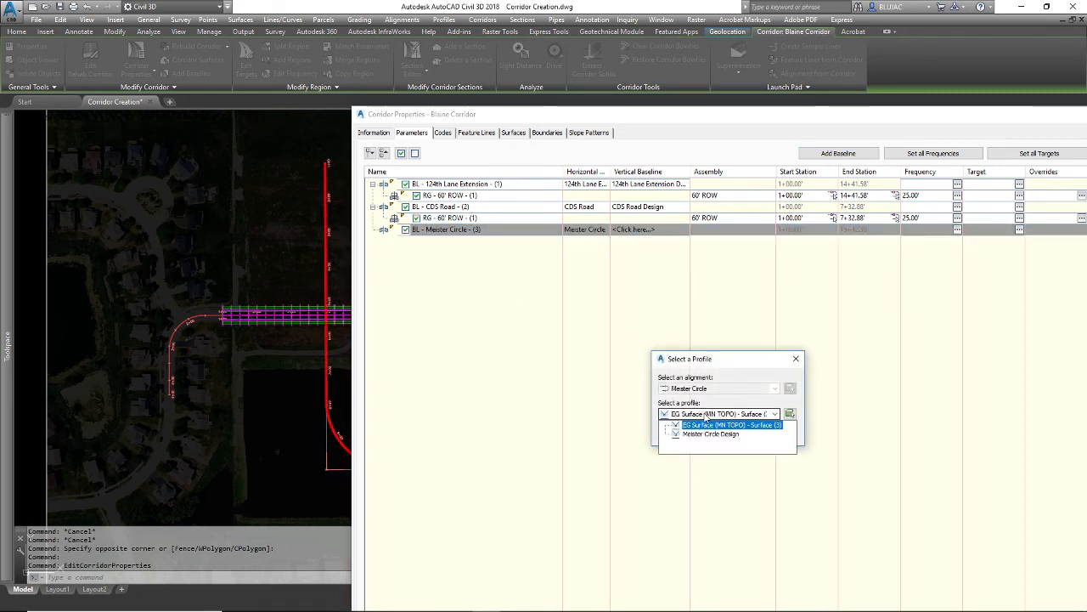
left_click(710, 433)
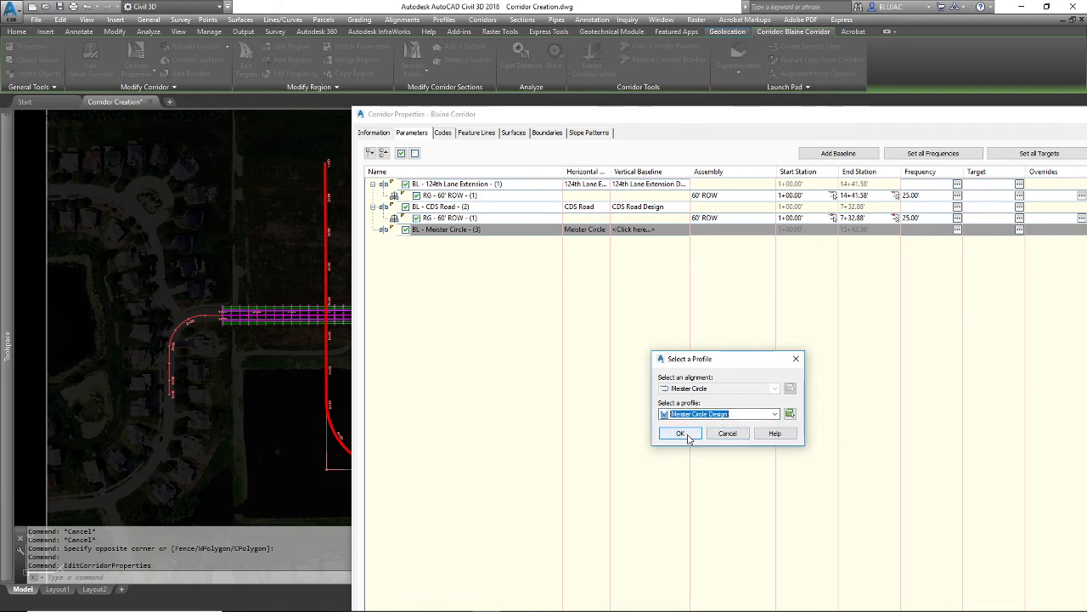
left_click(681, 433)
Step: Add a region to the Meister Circle baseline with the 60' ROW assembly and default name template, and expand the baseline
right_click(581, 240)
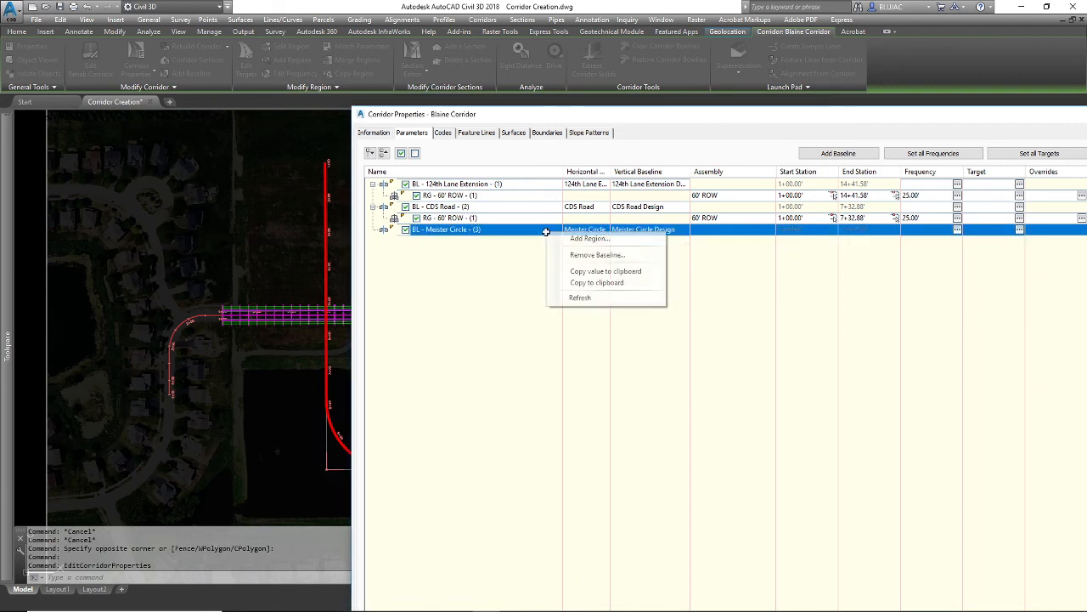
left_click(577, 243)
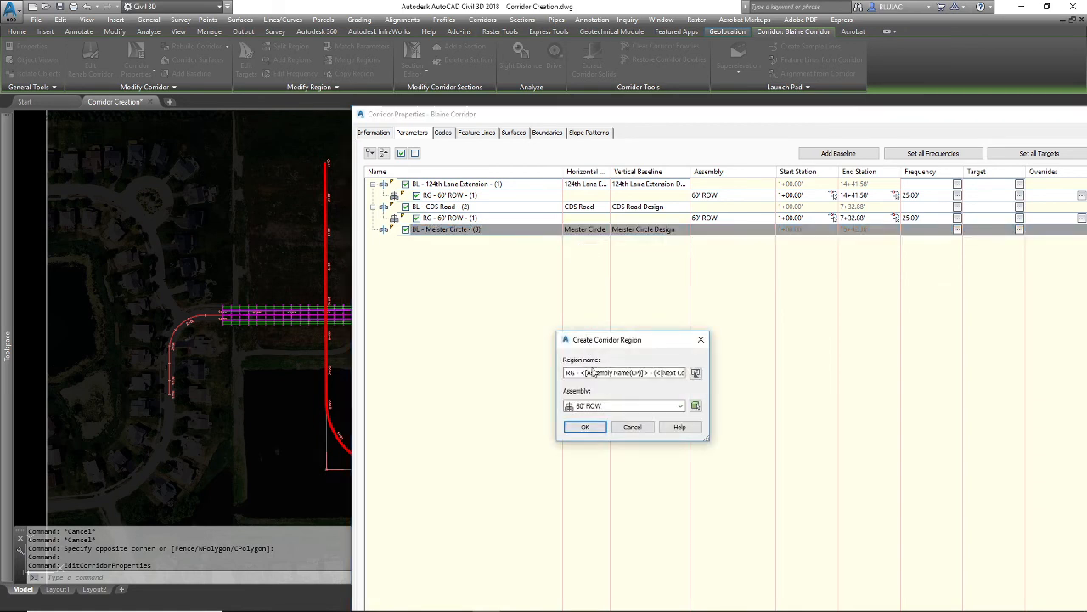
left_click(585, 427)
left_click_drag(654, 118, 532, 19)
left_click(250, 133)
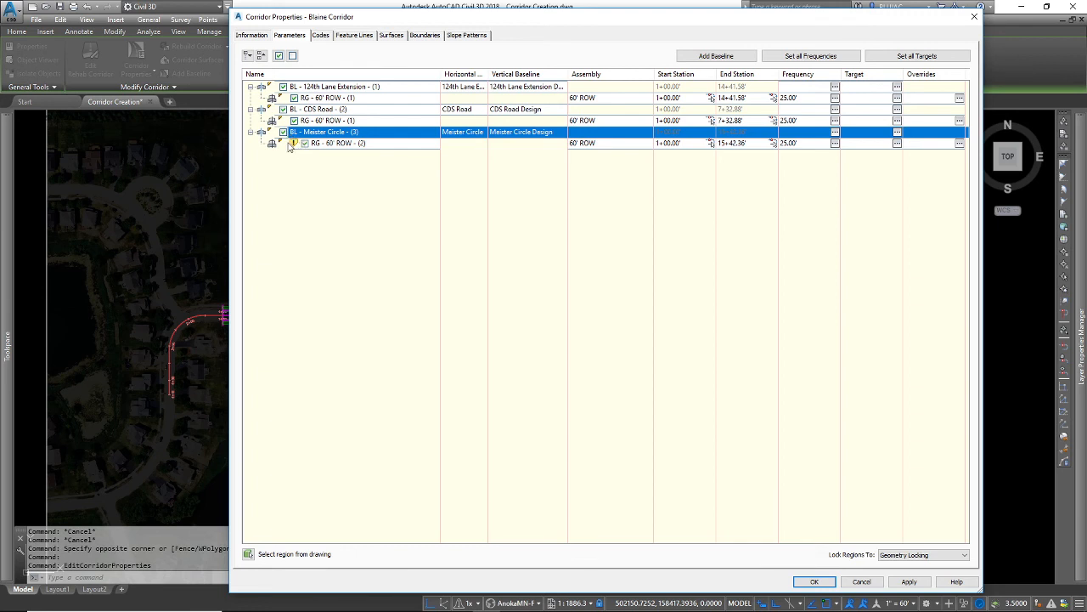
Step: Apply the Meister Circle changes with a corridor rebuild and close the corridor properties
left_click(916, 583)
left_click(463, 284)
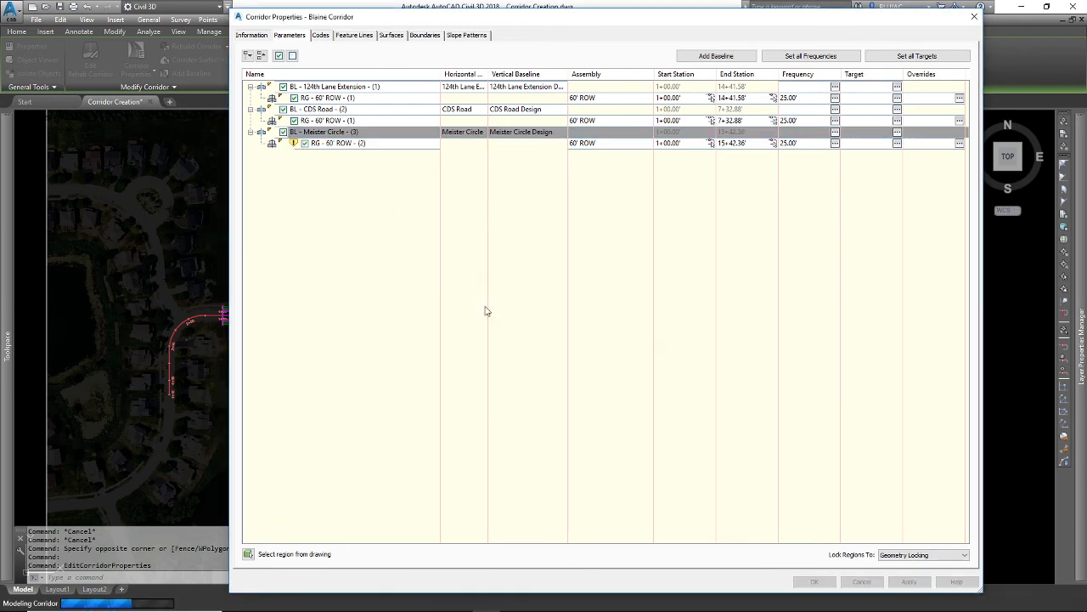
left_click(813, 582)
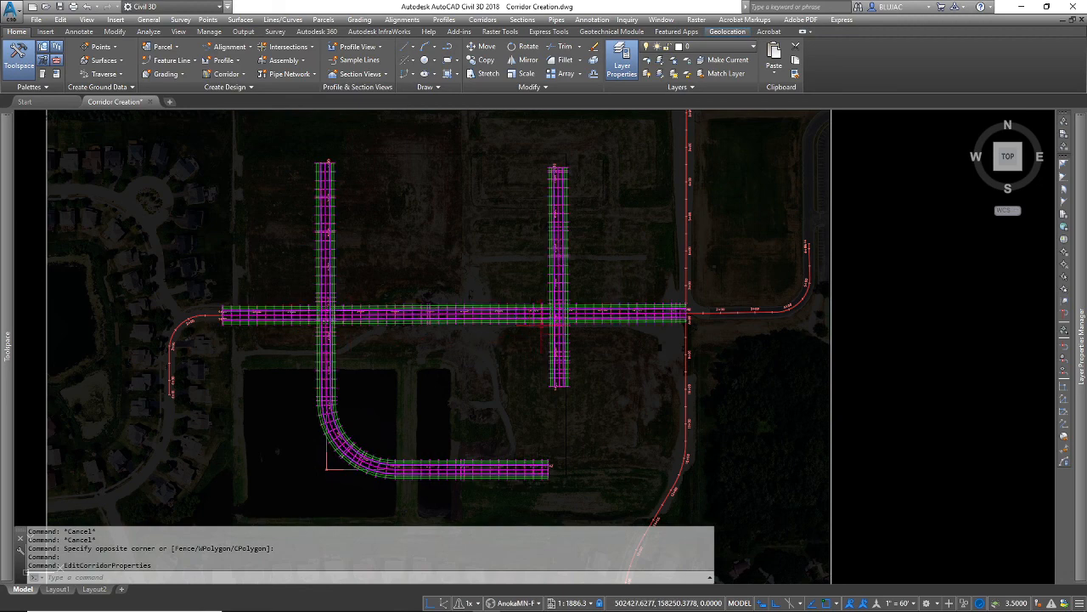
scroll(571, 341, "up", 2)
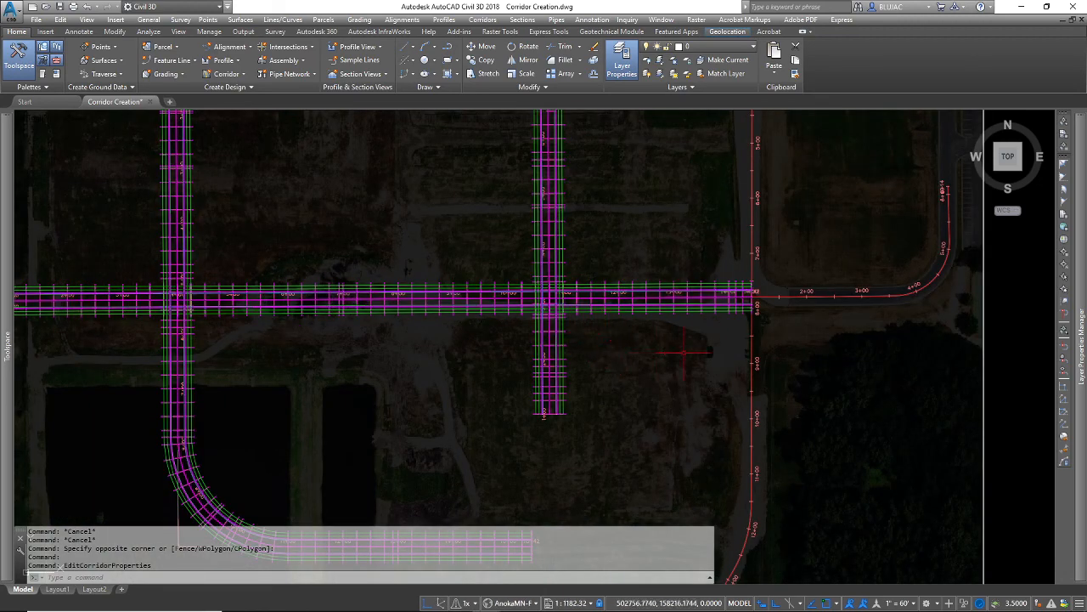
scroll(731, 336, "up", 4)
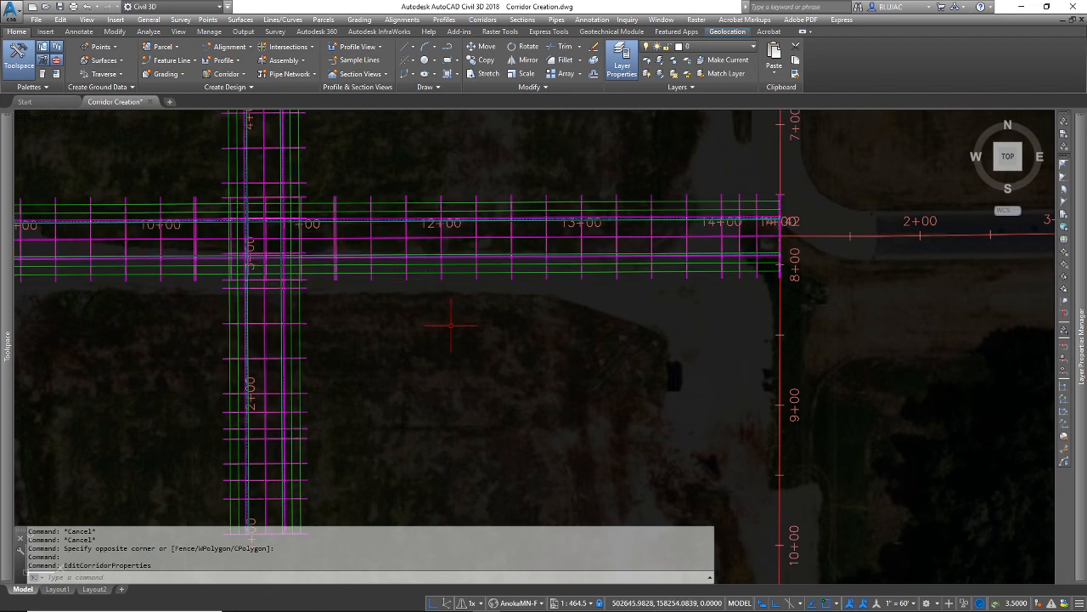
scroll(451, 323, "down", 4)
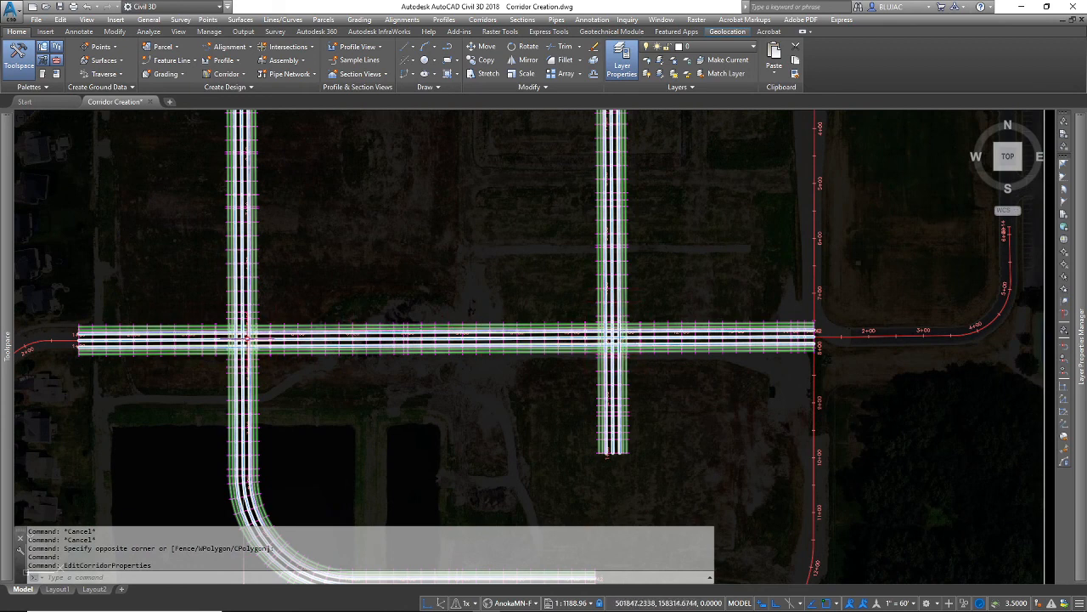
scroll(247, 342, "down", 5)
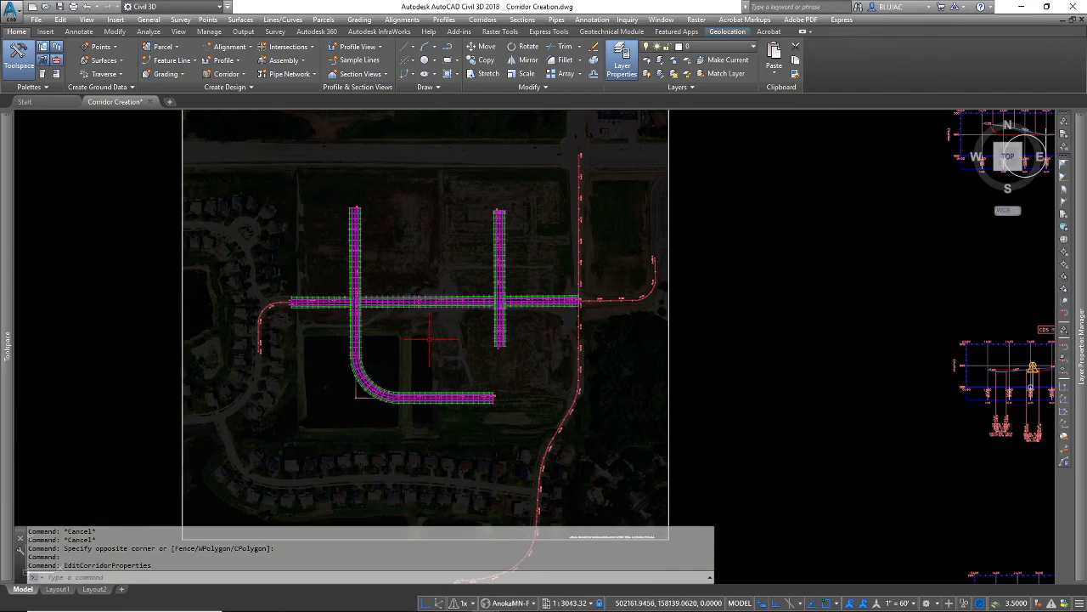